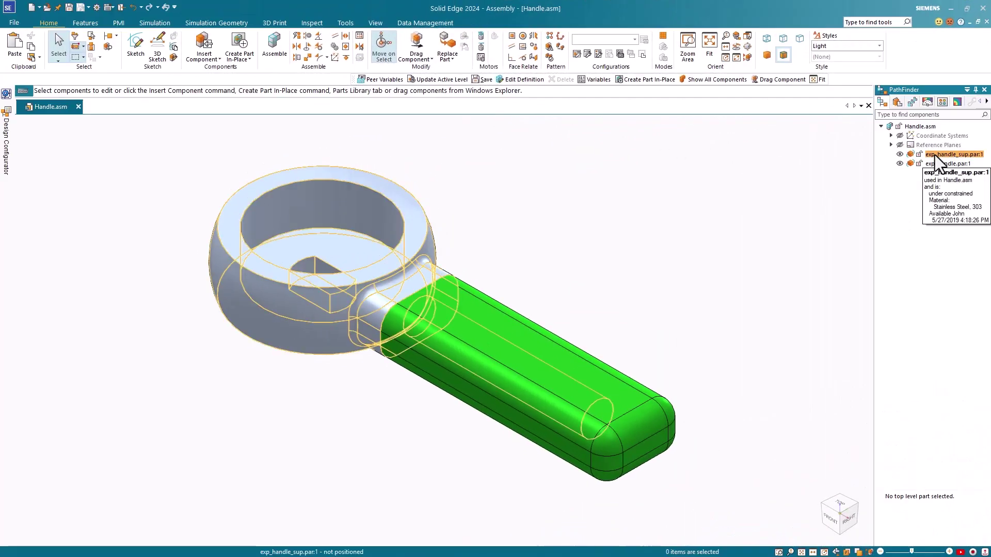
Step: With Handle.asm open, view the properties tooltip of exp_handle_sup.par:1 in PathFinder
{"action": "mouse_move", "coordinate": [940, 166]}
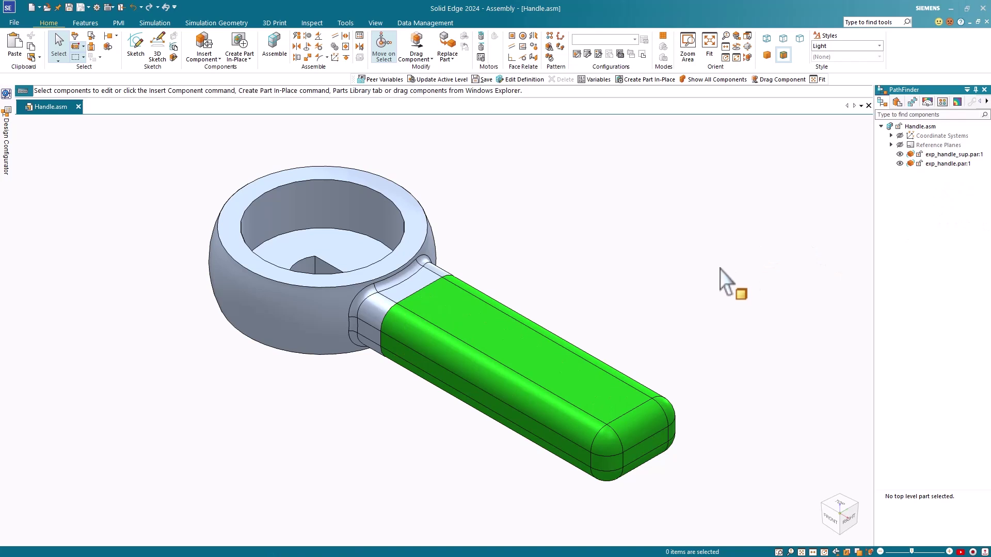
Step: Check the assembly Variable Table (V386 at -30.00 mm, V391 and V396 at 0.00 mm), then close it
{"action": "left_click", "coordinate": [346, 23]}
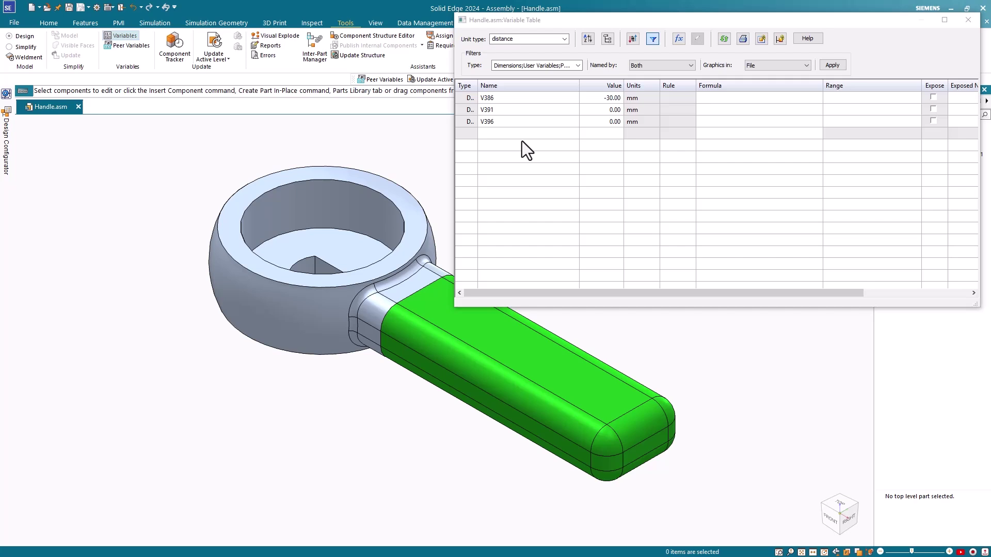
{"action": "left_click", "coordinate": [968, 21]}
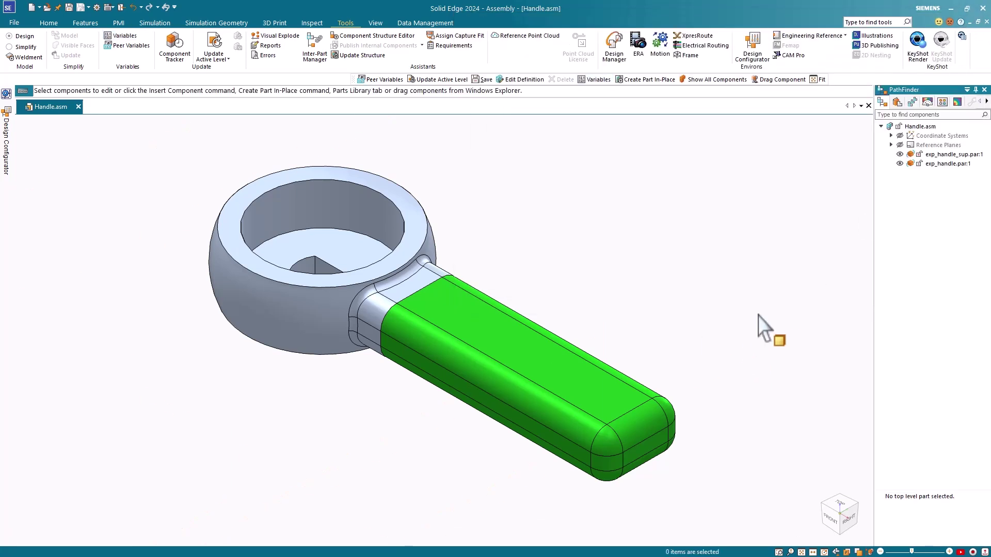
Step: In the ring part's peer variables, rename ExtrudedProtrusion_2_FiniteDepth (55 mm) to Handle_center_pin
{"action": "left_click", "coordinate": [125, 45]}
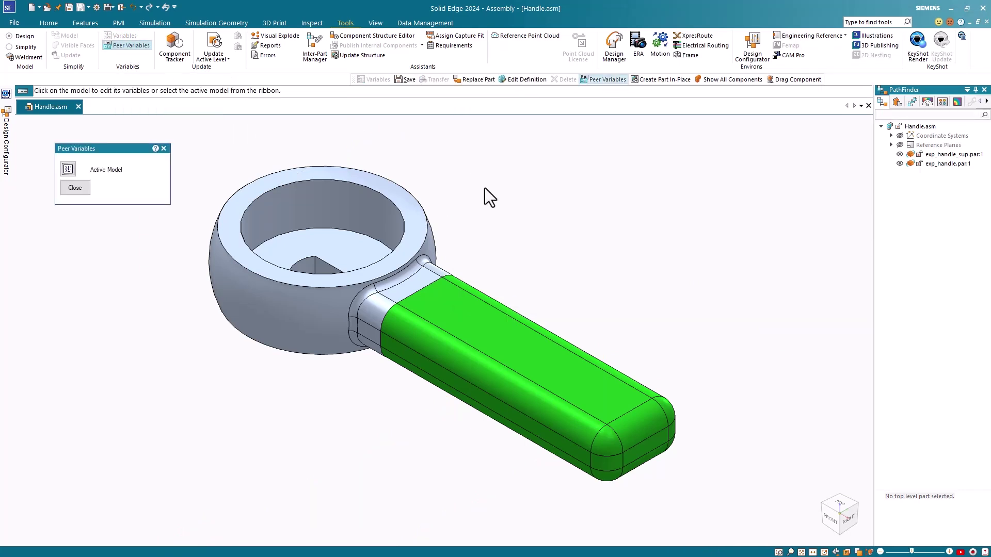
{"action": "left_click", "coordinate": [393, 187]}
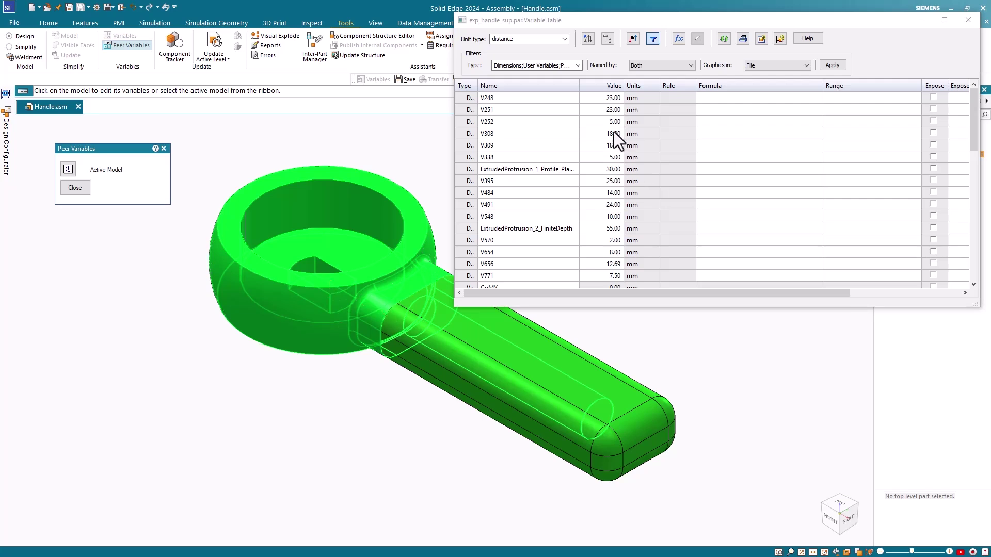
{"action": "scroll", "coordinate": [609, 207], "scroll_direction": "down", "scroll_amount": 5}
{"action": "scroll", "coordinate": [616, 238], "scroll_direction": "up", "scroll_amount": 3}
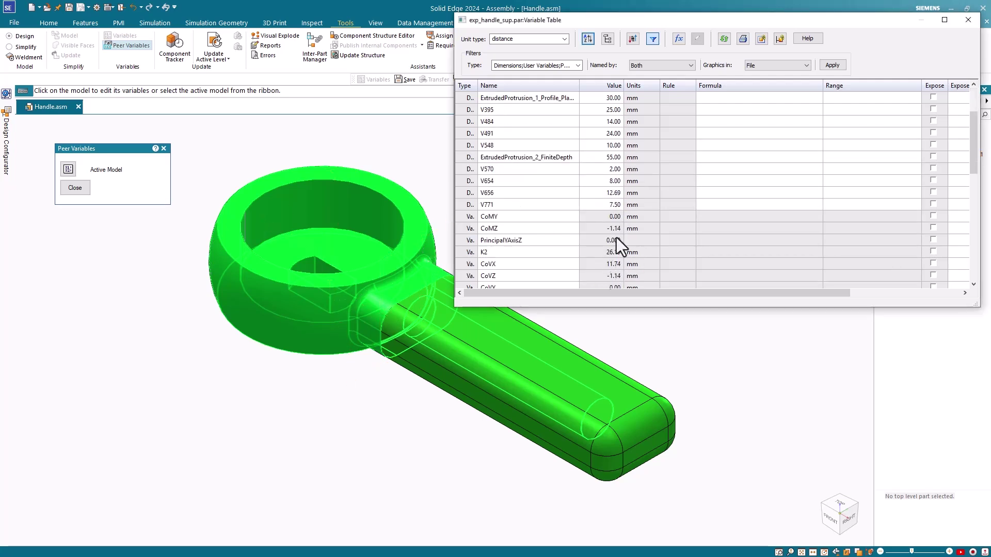
{"action": "scroll", "coordinate": [642, 176], "scroll_direction": "up", "scroll_amount": 2}
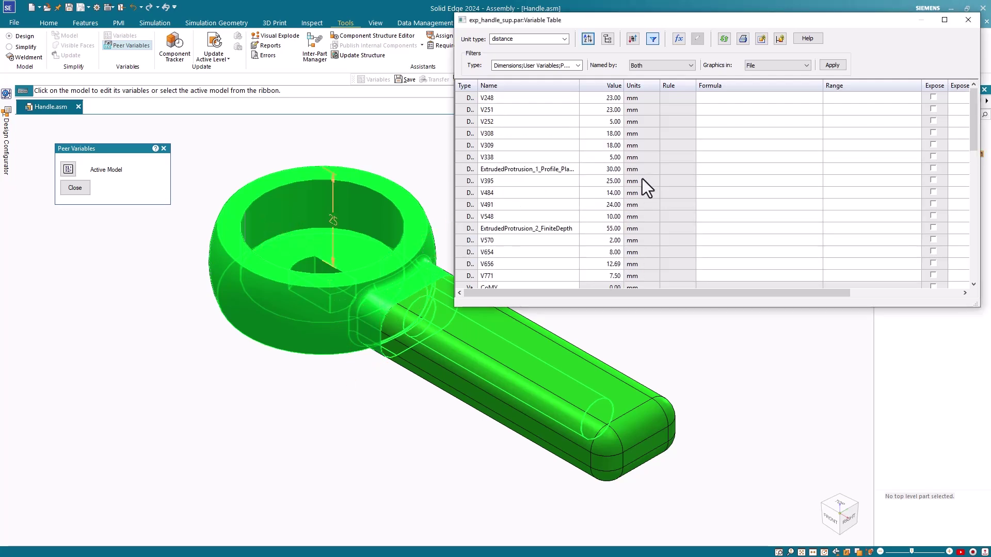
{"action": "left_click", "coordinate": [576, 231]}
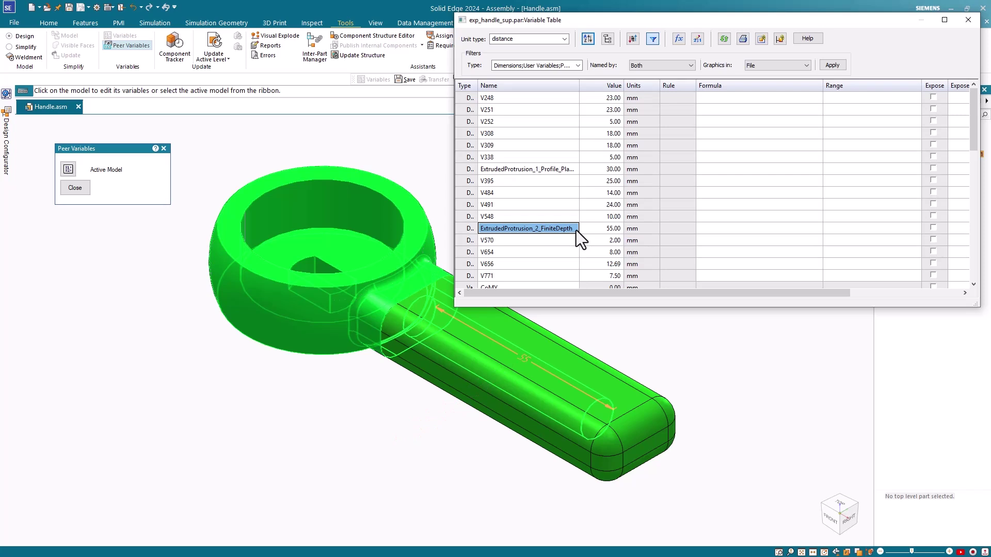
{"action": "left_click", "coordinate": [577, 231]}
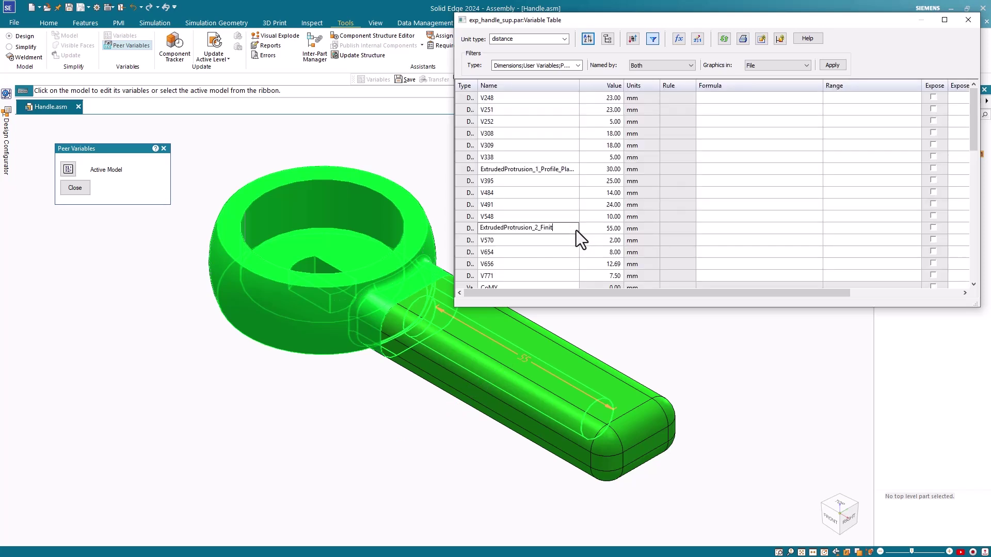
{"action": "key", "text": "BackSpace"}
{"action": "key", "text": "BackSpace"}
{"action": "key", "text": "BackSpace"}
{"action": "key", "text": "BackSpace"}
{"action": "key", "text": "BackSpace"}
{"action": "key", "text": "BackSpace"}
{"action": "key", "text": "BackSpace"}
{"action": "key", "text": "BackSpace"}
{"action": "key", "text": "BackSpace"}
{"action": "key", "text": "BackSpace"}
{"action": "key", "text": "BackSpace"}
{"action": "key", "text": "BackSpace"}
{"action": "key", "text": "BackSpace"}
{"action": "key", "text": "BackSpace"}
{"action": "key", "text": "BackSpace"}
{"action": "key", "text": "BackSpace"}
{"action": "key", "text": "BackSpace"}
{"action": "key", "text": "BackSpace"}
{"action": "key", "text": "BackSpace"}
{"action": "key", "text": "BackSpace"}
{"action": "type", "text": "Handle_center_pin"}
{"action": "key", "text": "Return"}
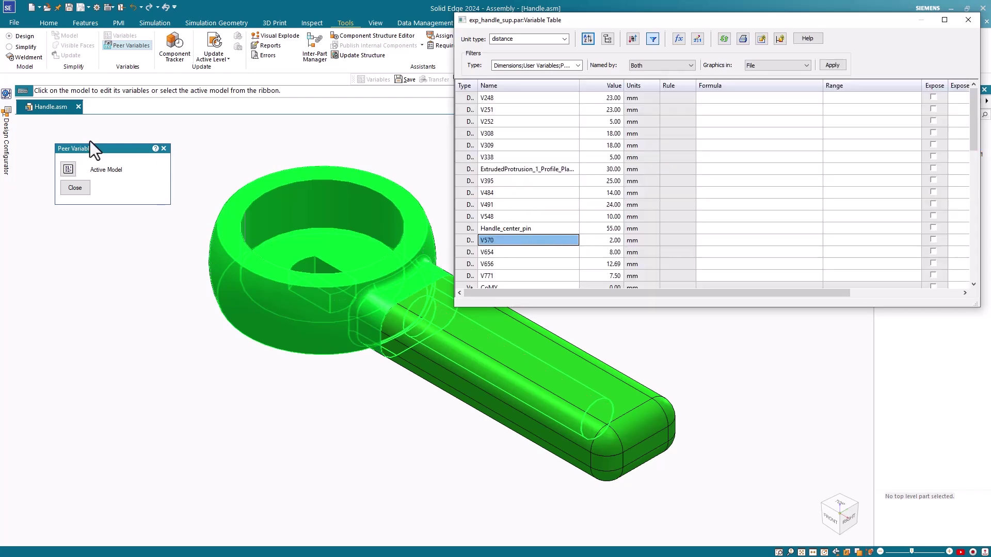
{"action": "left_click", "coordinate": [68, 169]}
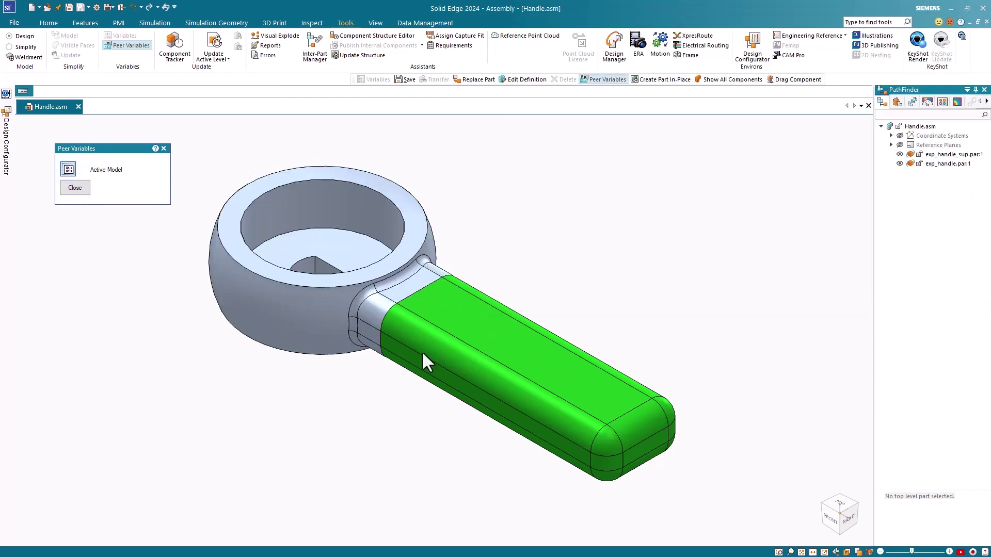
Step: Rename the green handle part's 70 mm V217 variable to Cover_length
{"action": "left_click", "coordinate": [549, 371]}
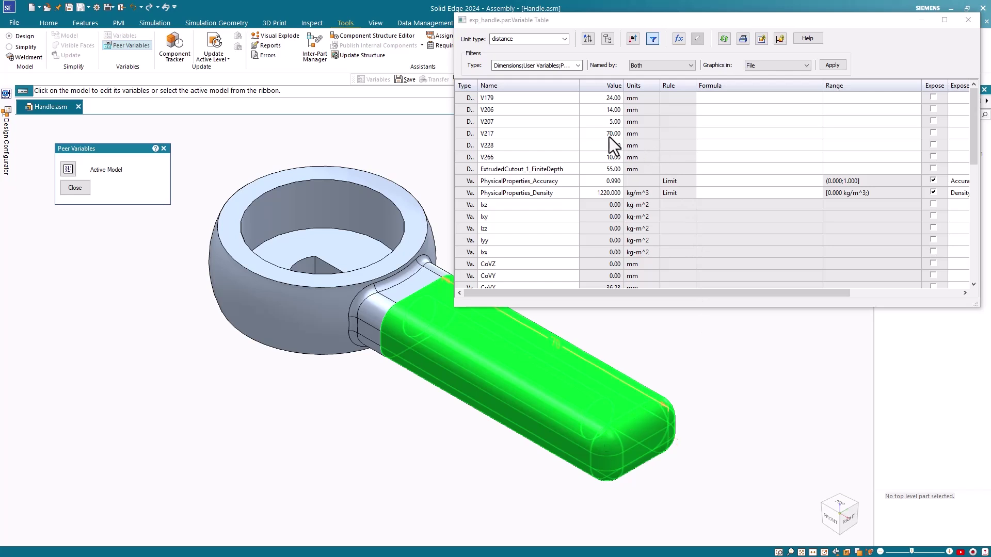
{"action": "left_click", "coordinate": [482, 134]}
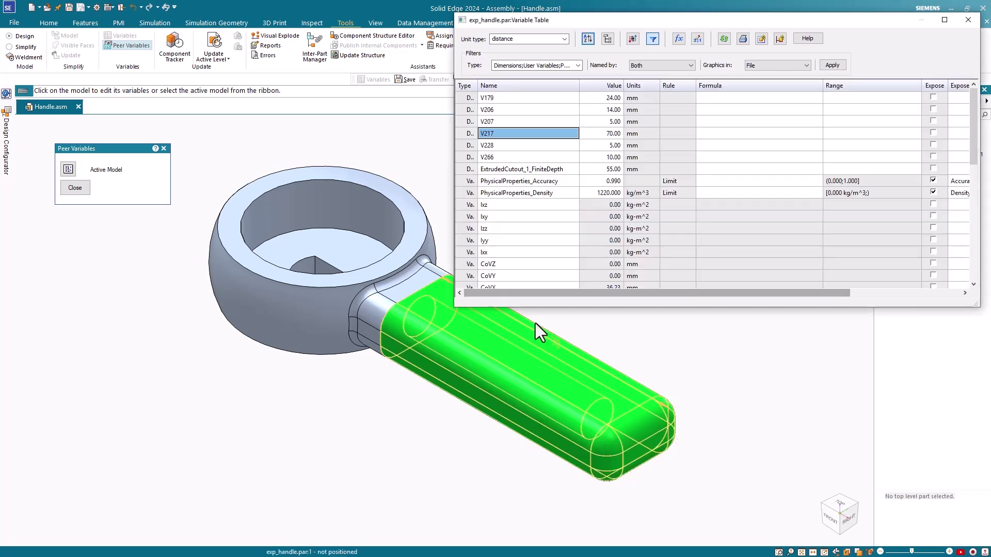
{"action": "left_click", "coordinate": [498, 135]}
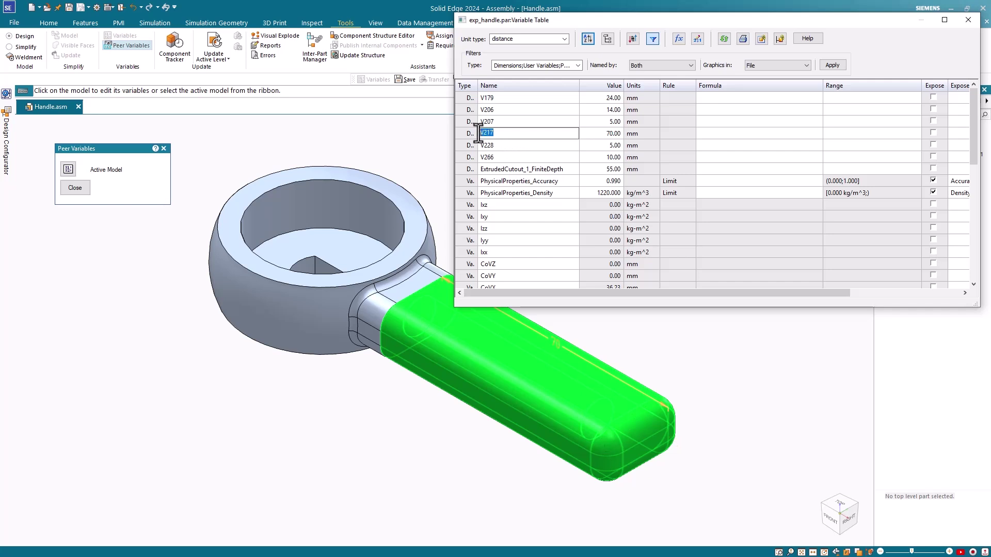
{"action": "type", "text": "Cover_len"}
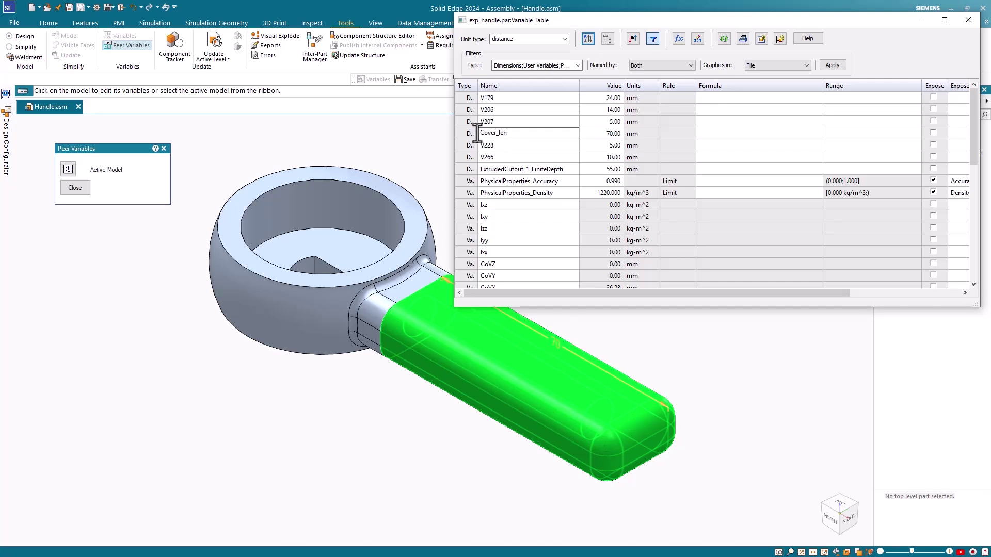
{"action": "type", "text": "gth"}
{"action": "key", "text": "Return"}
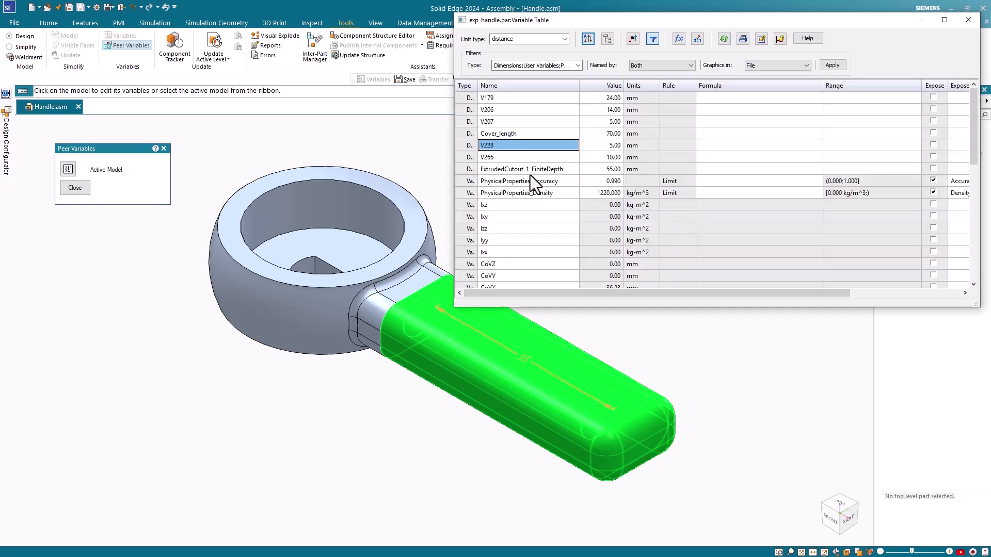
Step: Rename ExtrudedCutout_1_FiniteDepth to Cover_cutout and close peer variable editing
{"action": "left_click", "coordinate": [533, 172]}
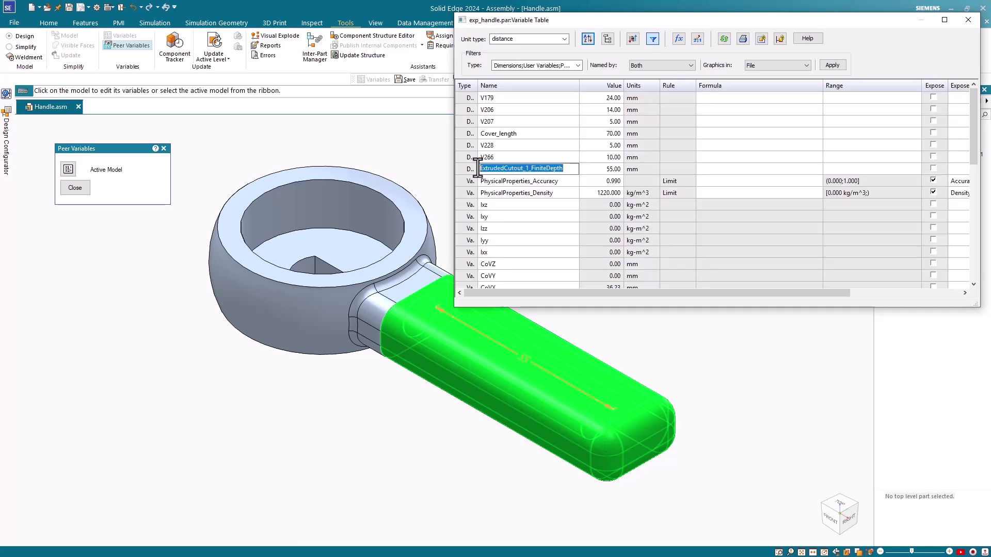
{"action": "type", "text": "Cov"}
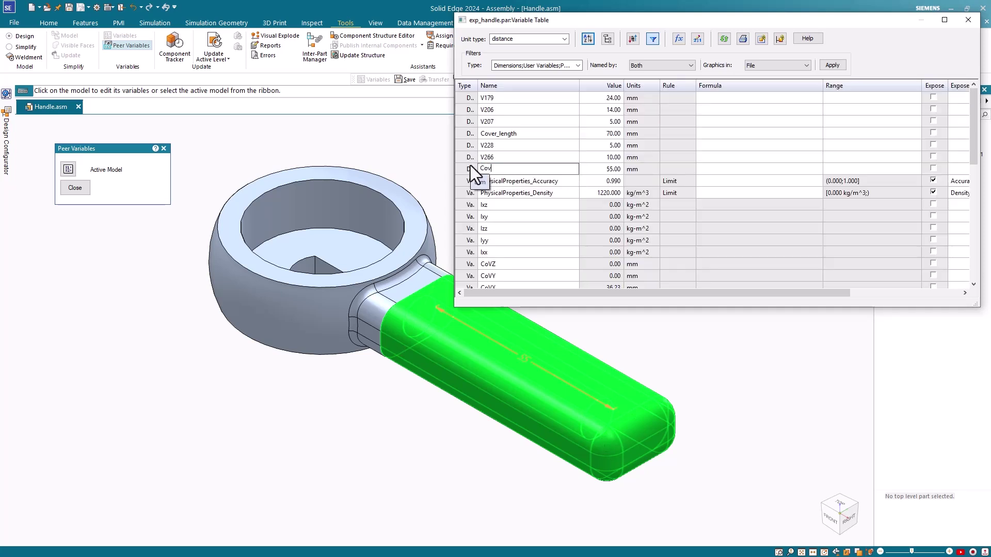
{"action": "type", "text": "er_cutout"}
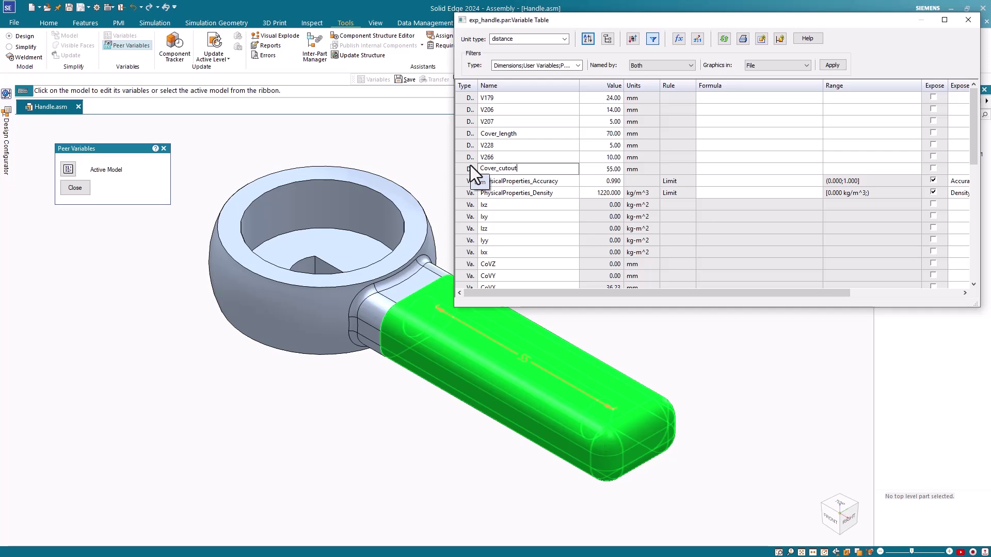
{"action": "key", "text": "Return"}
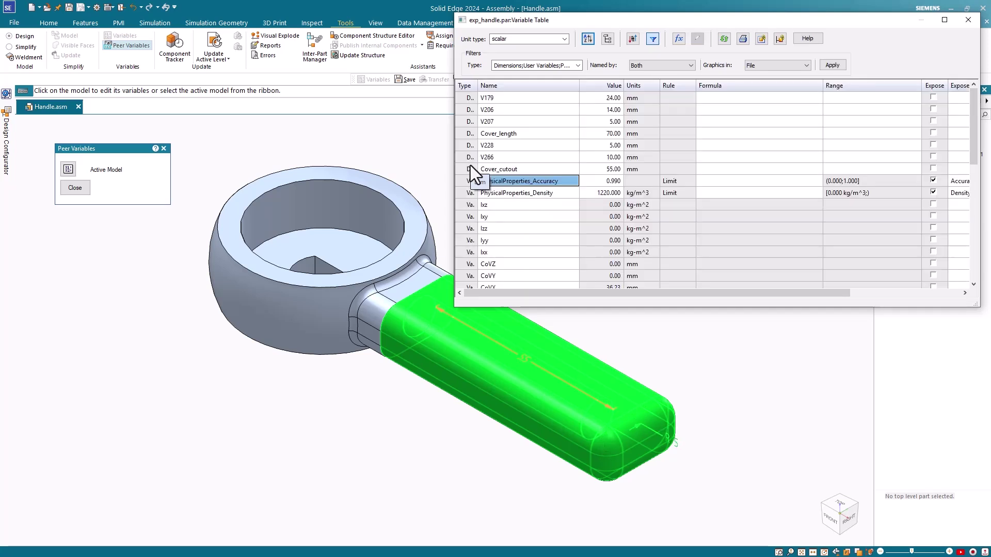
{"action": "left_click", "coordinate": [714, 364]}
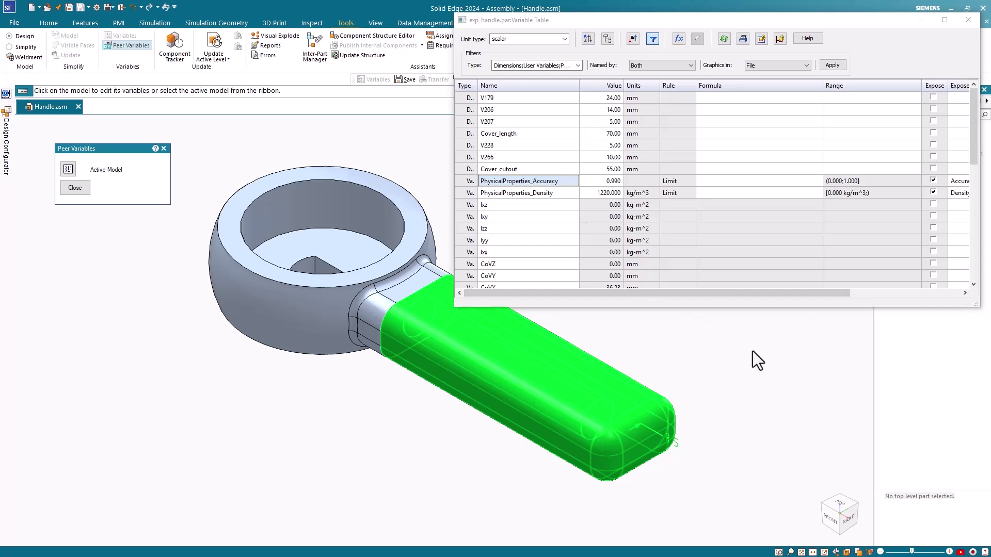
{"action": "left_click", "coordinate": [73, 188]}
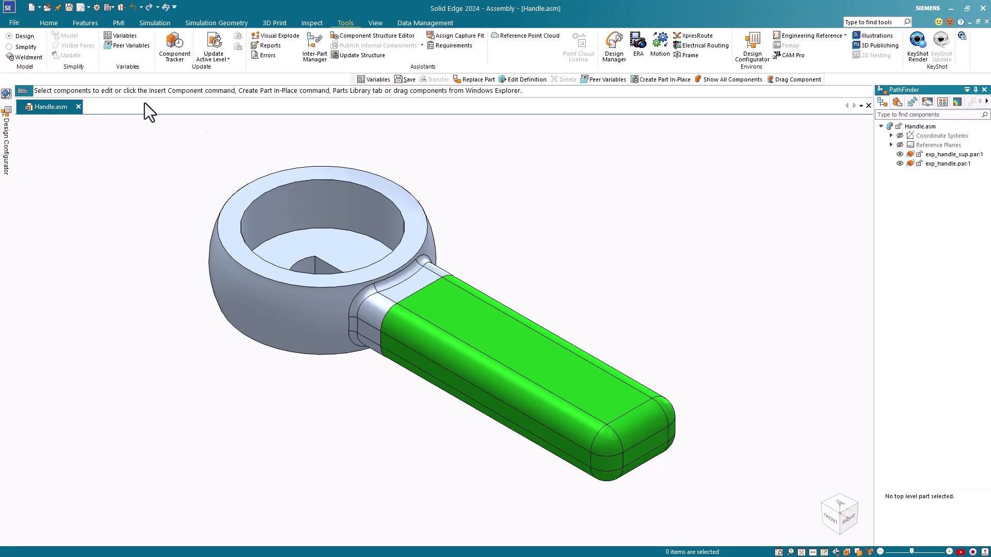
Step: Add an assembly variable Handle_length with a value of 70 mm
{"action": "left_click", "coordinate": [130, 37]}
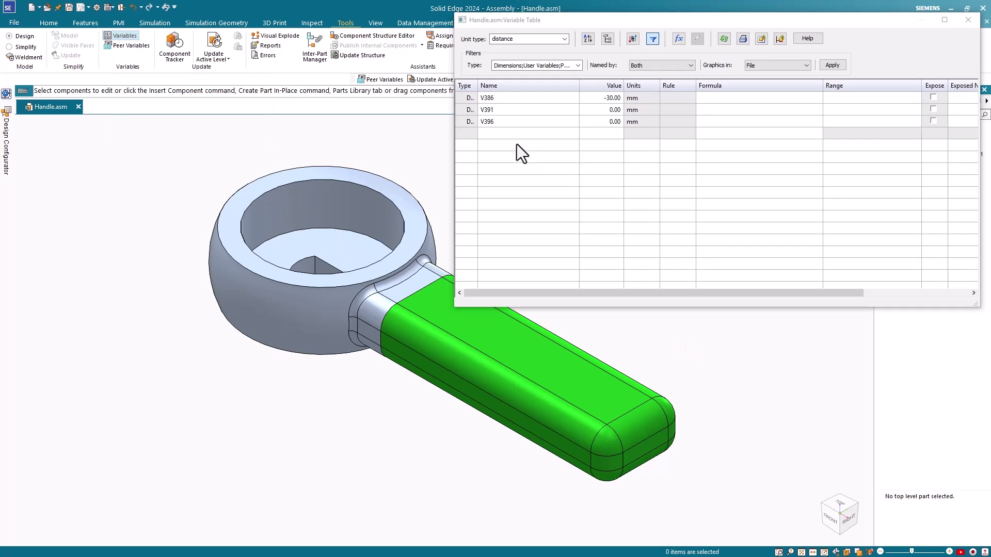
{"action": "left_click", "coordinate": [501, 136]}
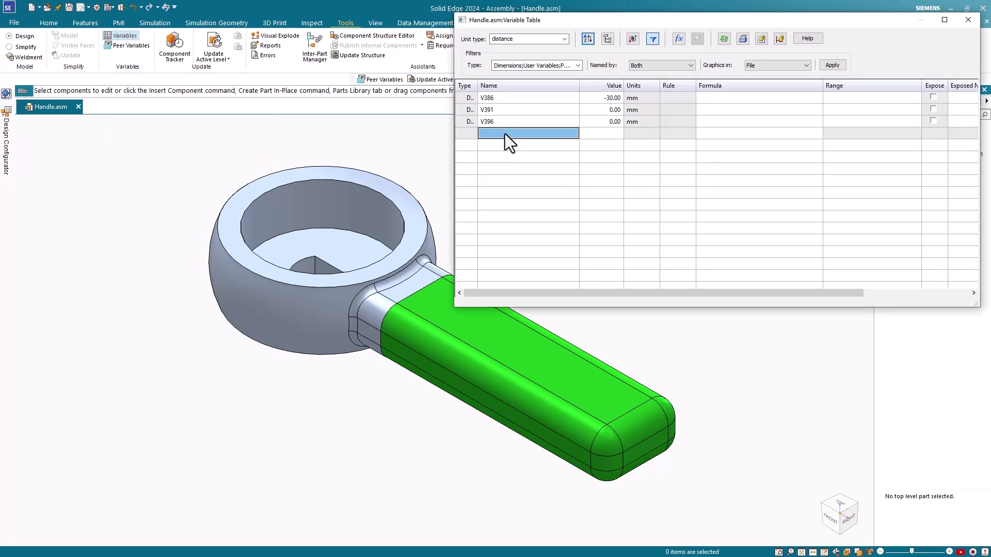
{"action": "type", "text": "Handle_"}
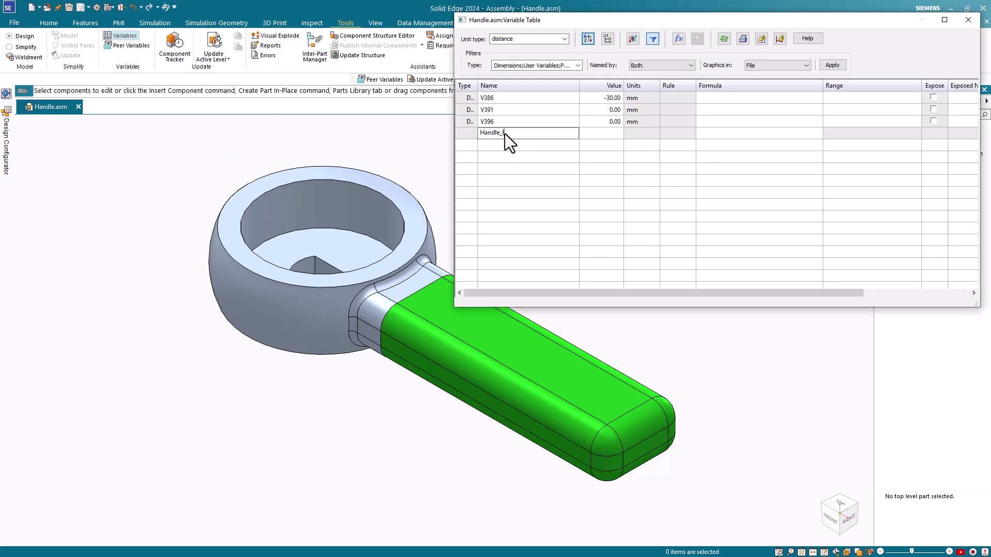
{"action": "type", "text": "length"}
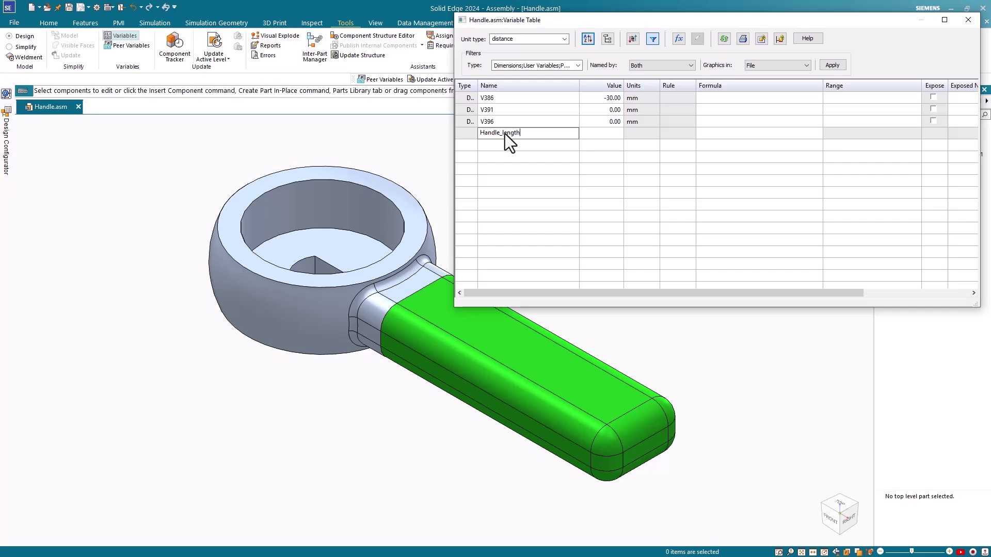
{"action": "key", "text": "Return"}
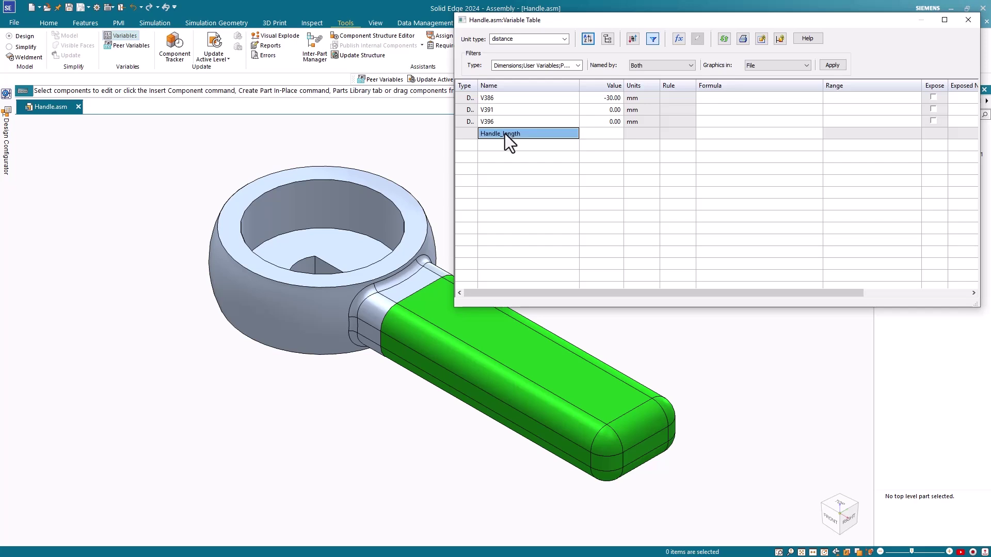
{"action": "left_click", "coordinate": [611, 133]}
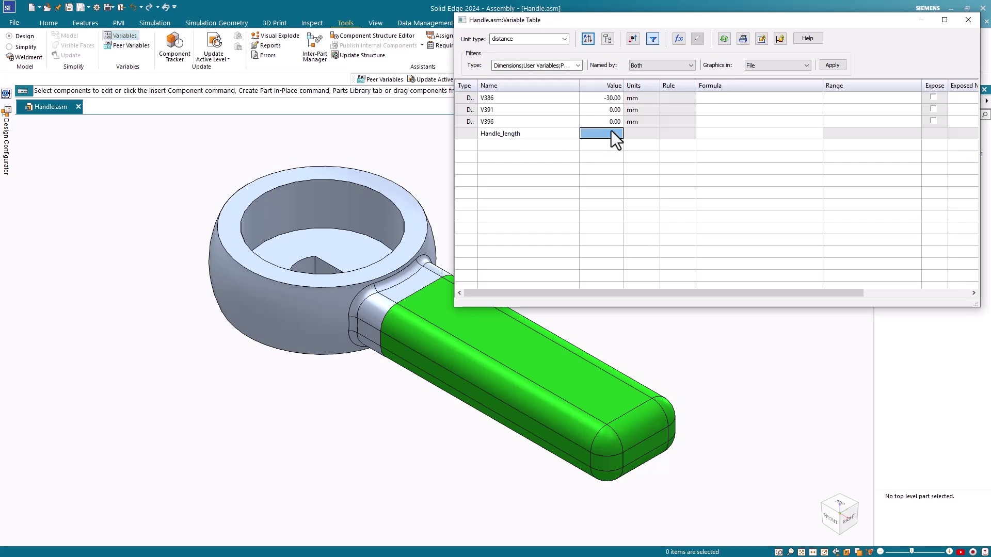
{"action": "type", "text": "70"}
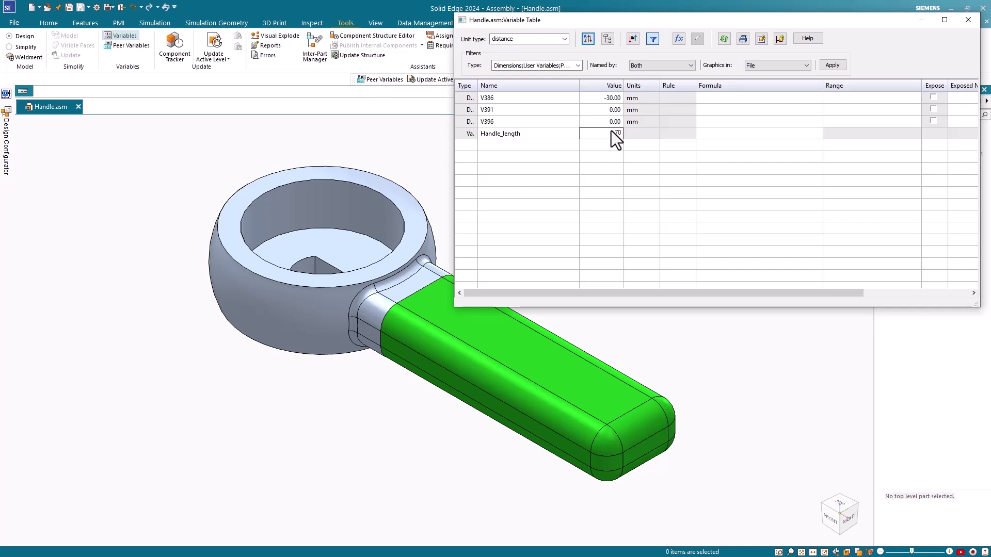
{"action": "key", "text": "Return"}
Step: Copy a link to Handle_length and close the assembly Variable Table
{"action": "left_click", "coordinate": [460, 134]}
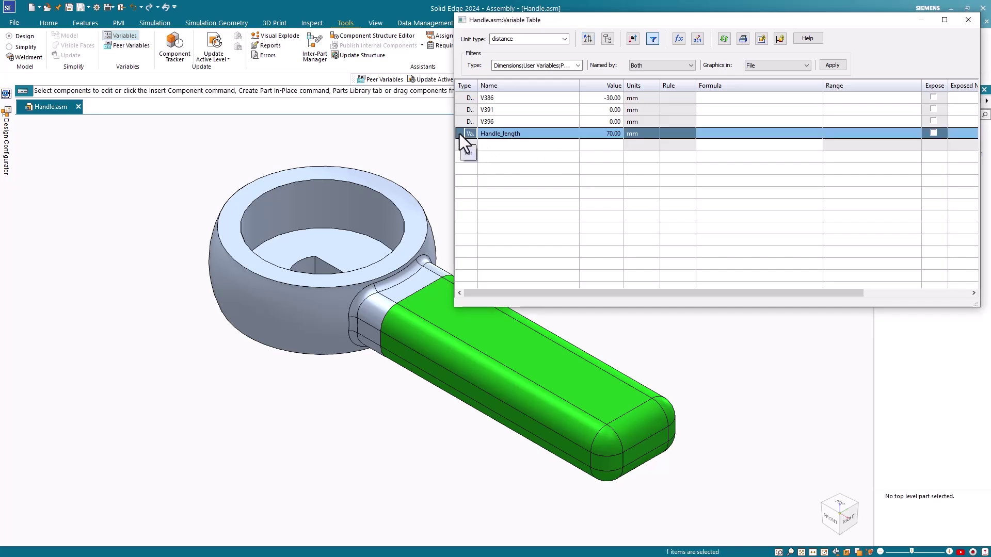
{"action": "right_click", "coordinate": [460, 135]}
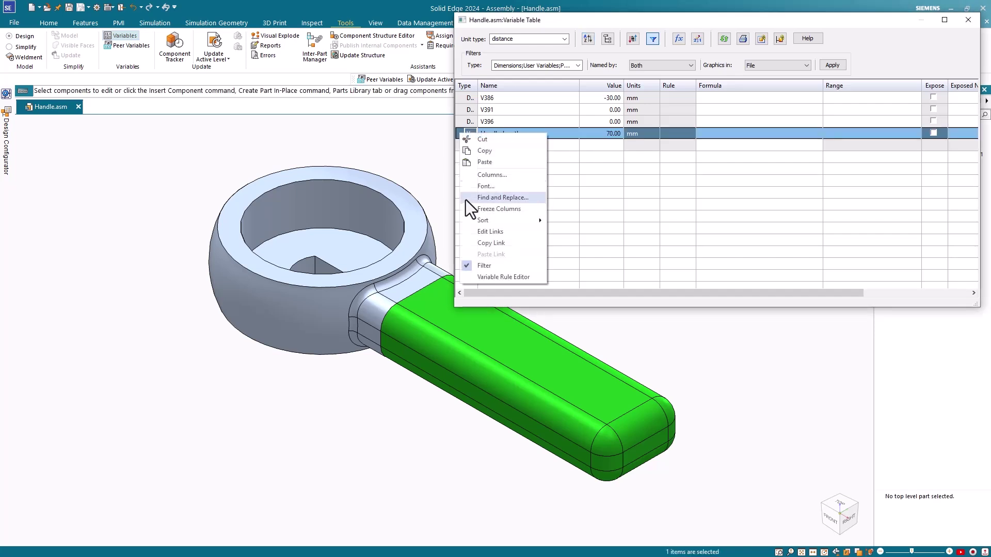
{"action": "left_click", "coordinate": [497, 243]}
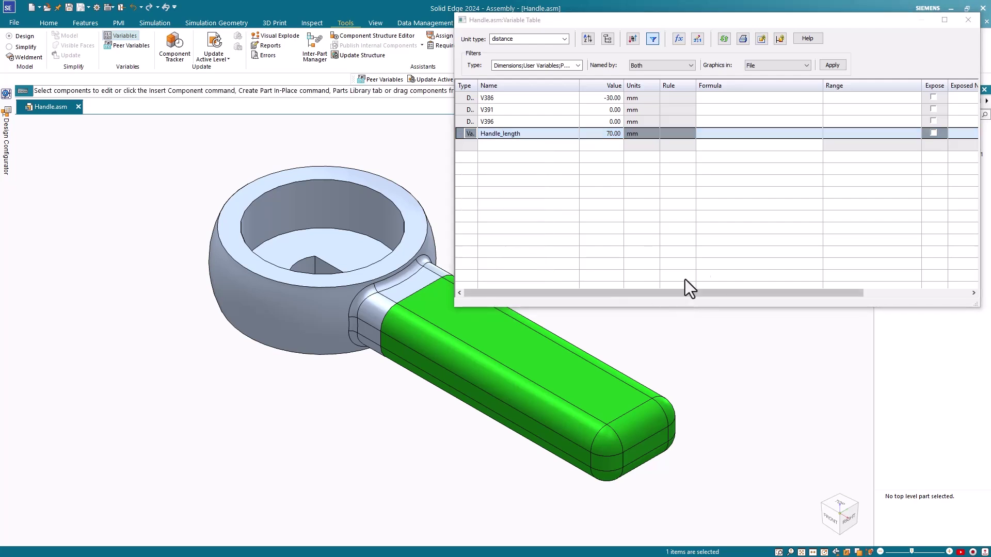
{"action": "left_click", "coordinate": [969, 19]}
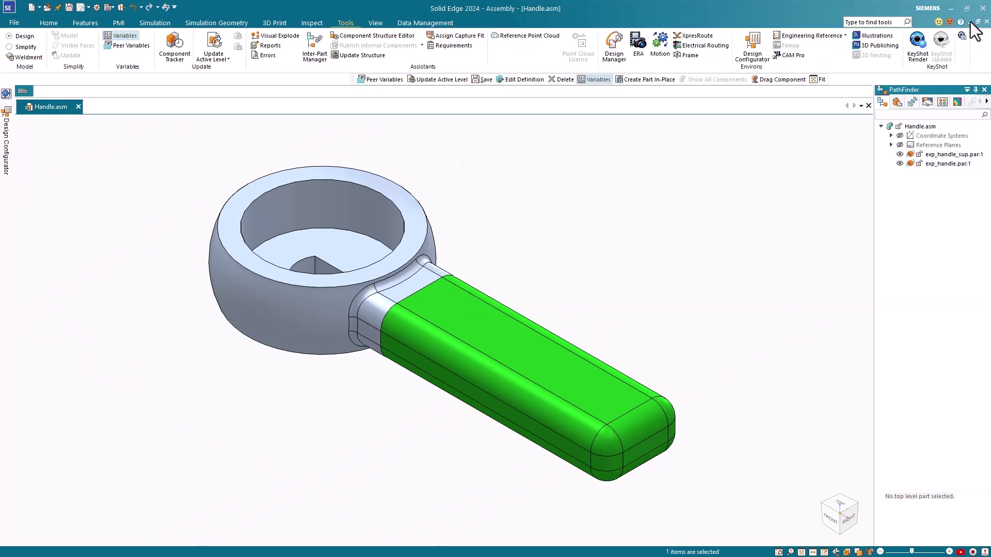
Step: Open the green handle part's Variable Table through Peer Variables and scroll to its end
{"action": "left_click", "coordinate": [141, 46]}
{"action": "left_click", "coordinate": [565, 370]}
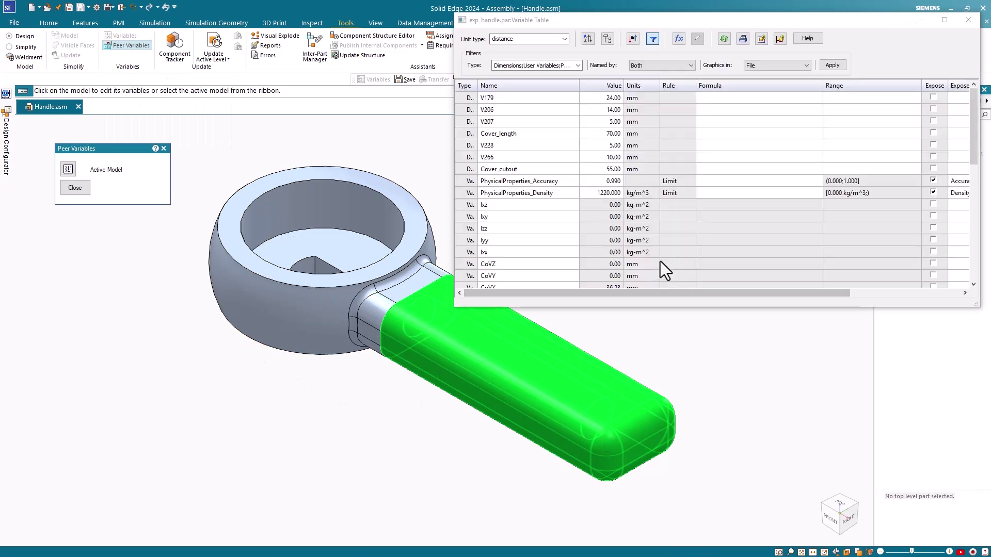
{"action": "left_click_drag", "start_coordinate": [800, 18], "coordinate": [660, 33]}
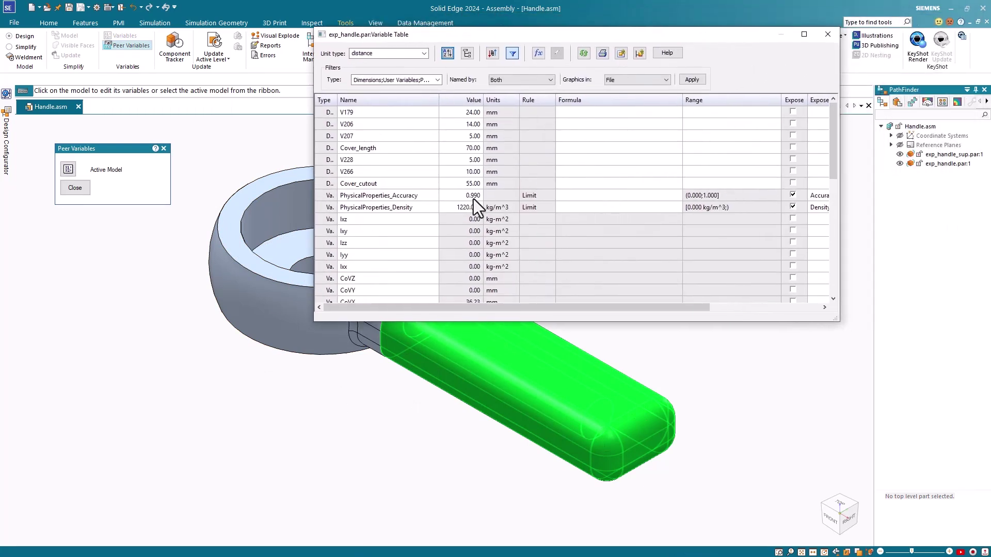
{"action": "scroll", "coordinate": [432, 209], "scroll_direction": "down", "scroll_amount": 5}
{"action": "scroll", "coordinate": [433, 210], "scroll_direction": "down", "scroll_amount": 3}
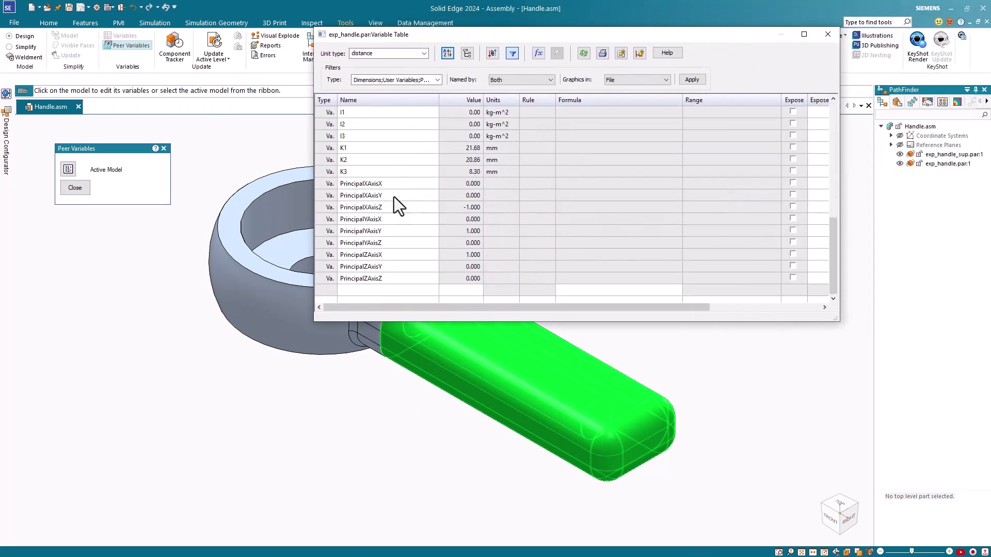
Step: Add a Handle_length variable of 70 mm to the handle part
{"action": "left_click", "coordinate": [355, 290]}
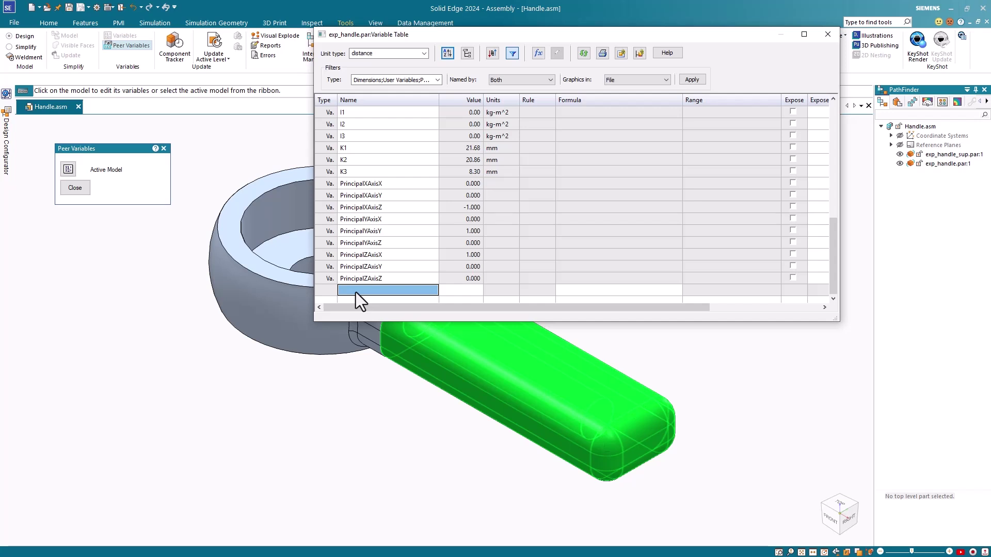
{"action": "type", "text": "Handle_len"}
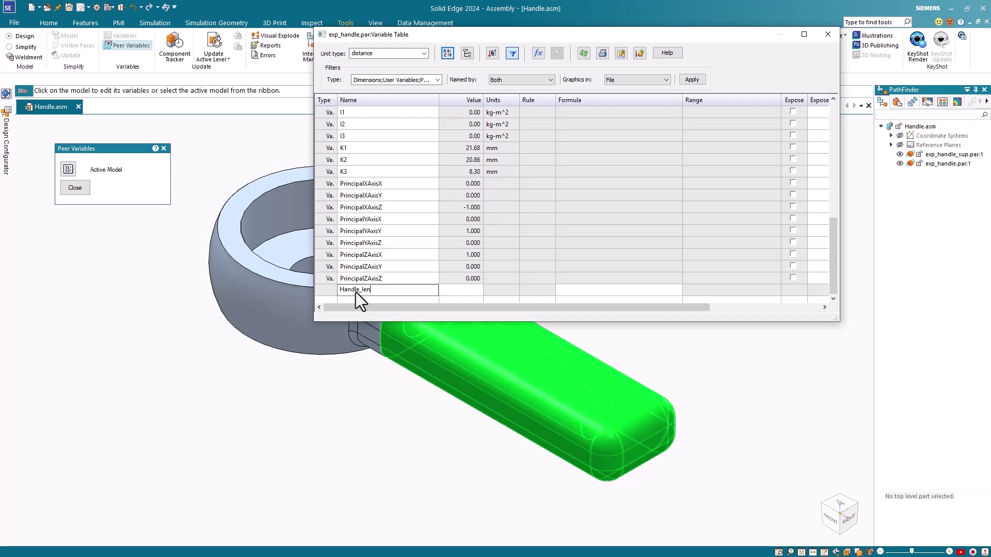
{"action": "type", "text": "gth"}
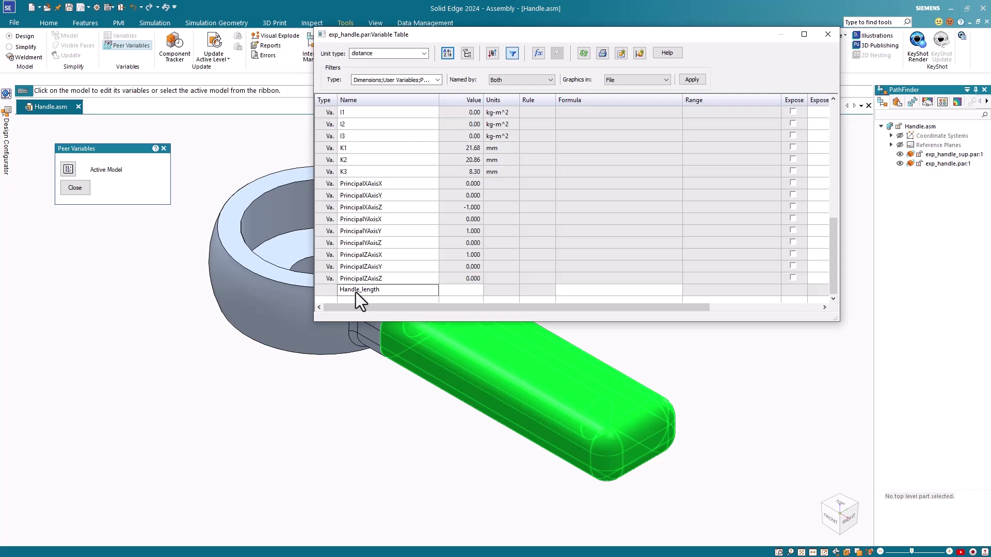
{"action": "key", "text": "Tab"}
{"action": "key", "text": "Tab"}
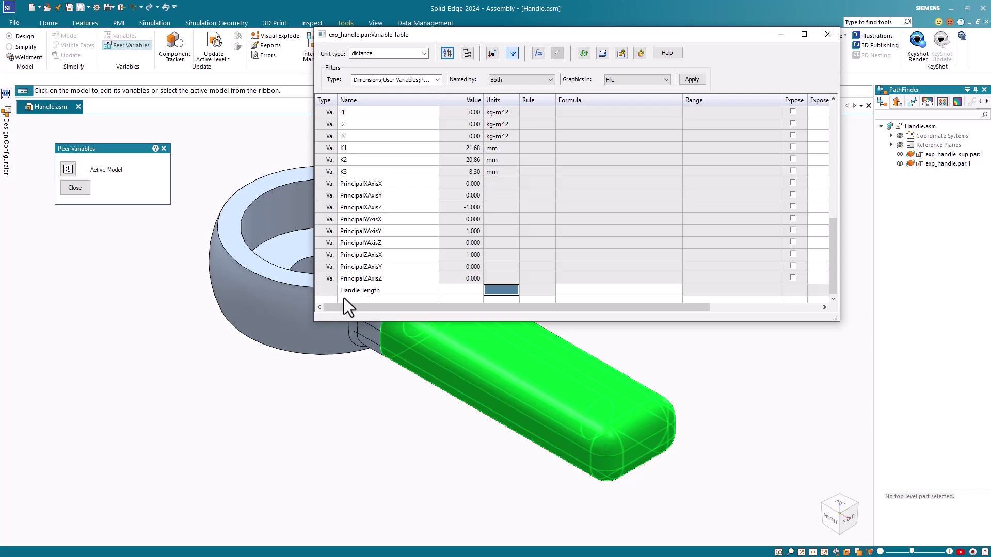
{"action": "left_click", "coordinate": [463, 290]}
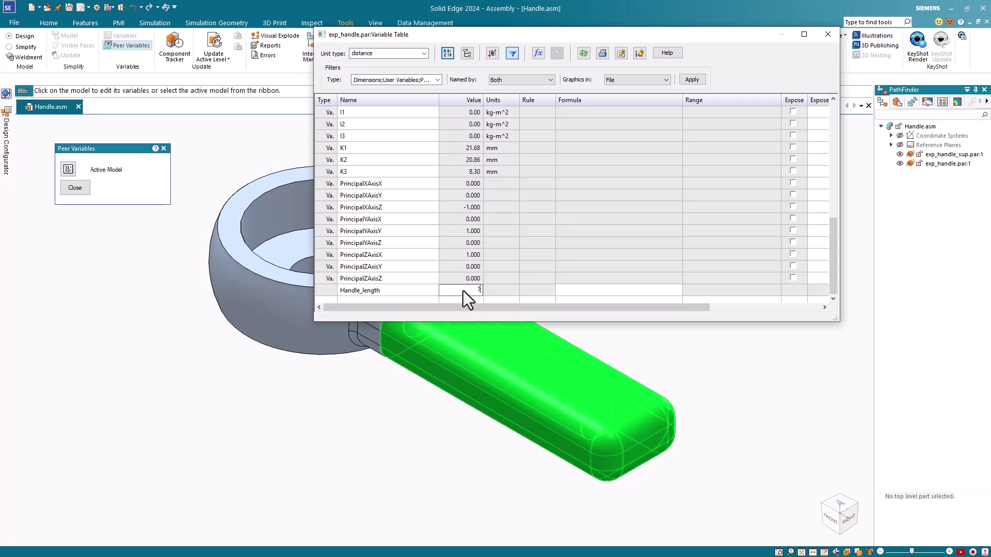
{"action": "type", "text": "70"}
{"action": "key", "text": "Return"}
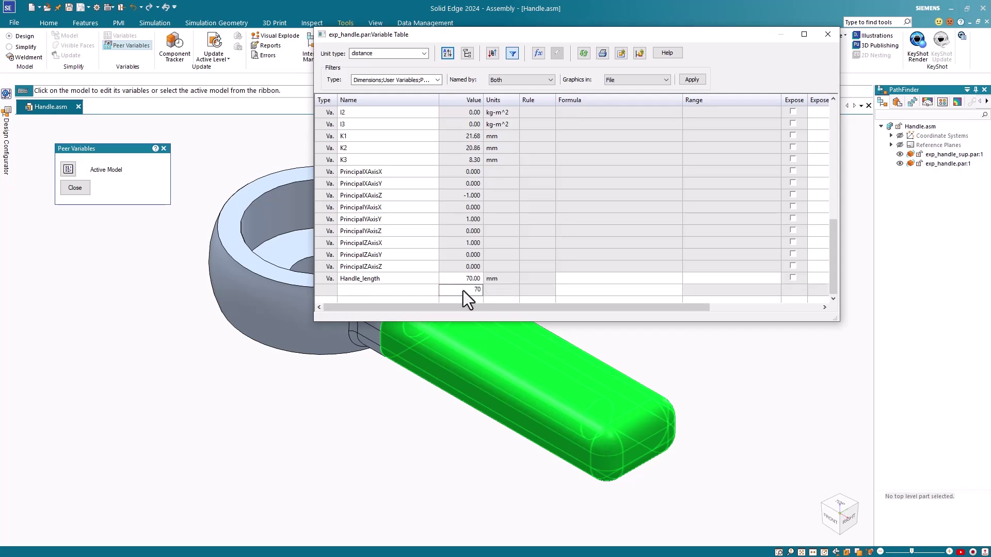
{"action": "left_click", "coordinate": [324, 278]}
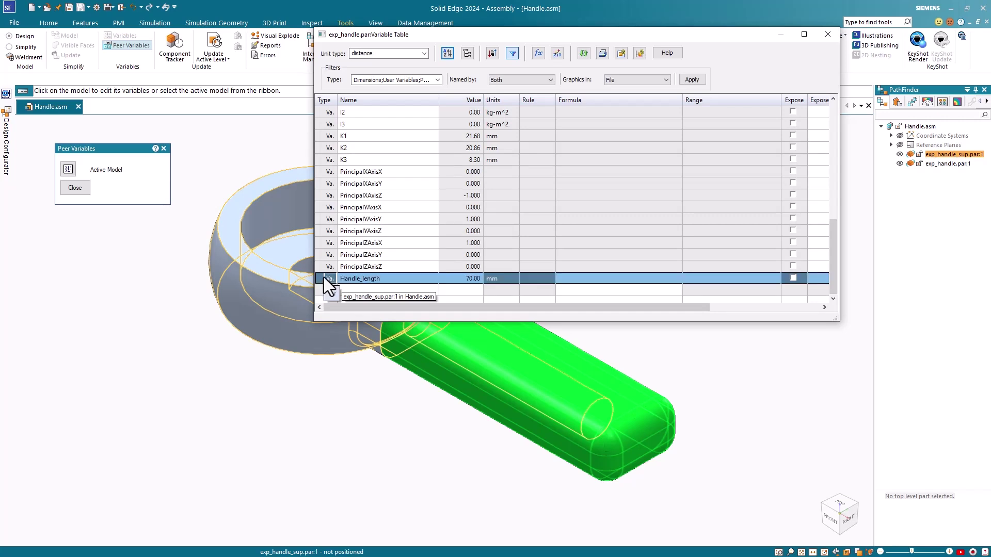
Step: Paste Link the assembly's Handle_length onto the part's Handle_length and let the assembly update
{"action": "right_click", "coordinate": [324, 277]}
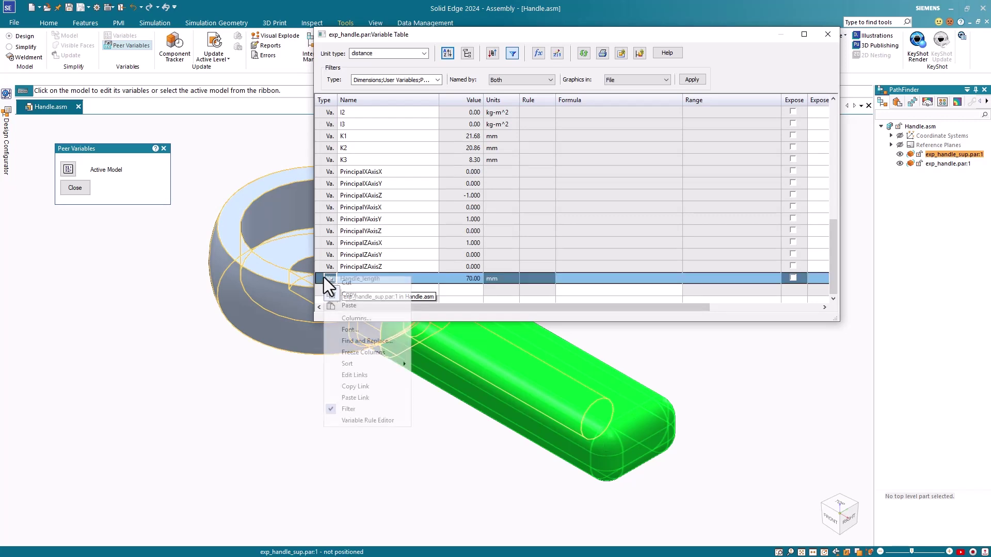
{"action": "left_click", "coordinate": [361, 398]}
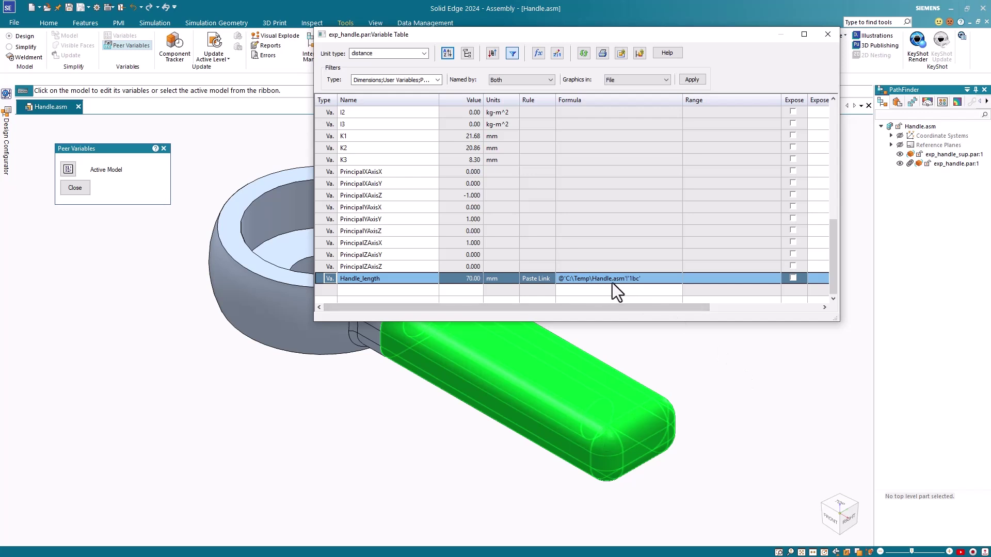
{"action": "left_click", "coordinate": [712, 376]}
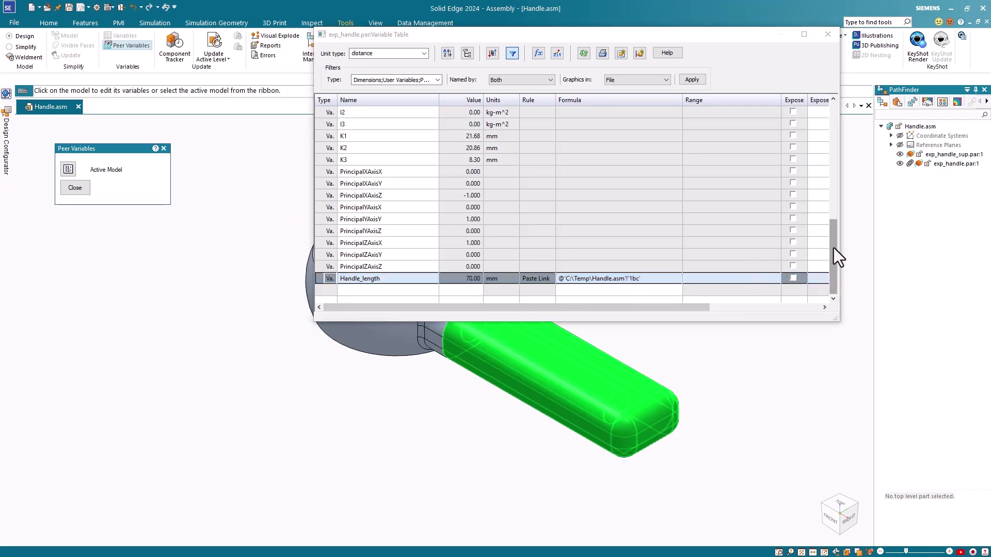
{"action": "left_click_drag", "start_coordinate": [835, 248], "coordinate": [835, 122]}
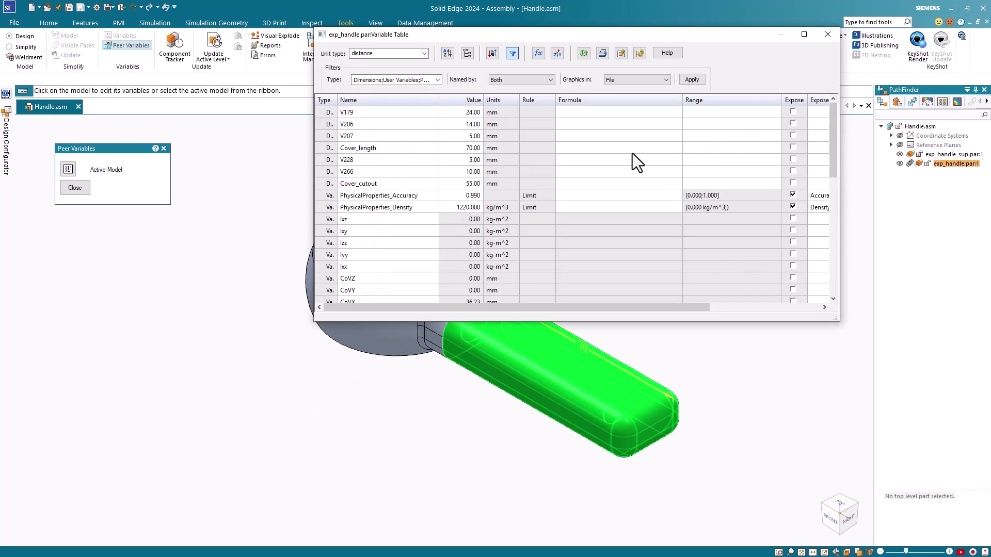
Step: Set Cover_length's formula to follow Handle_length (70 mm)
{"action": "left_click", "coordinate": [578, 148]}
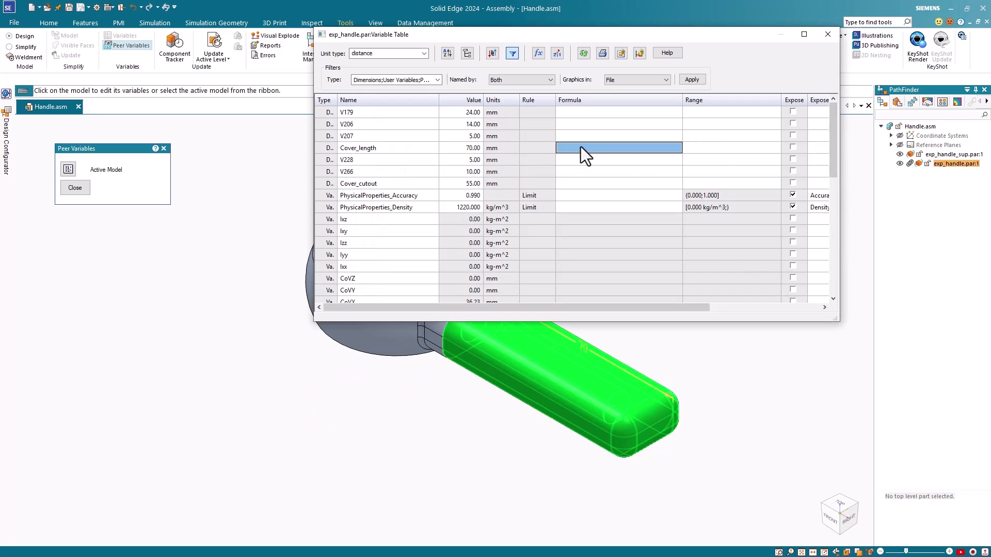
{"action": "type", "text": "=Handle_length"}
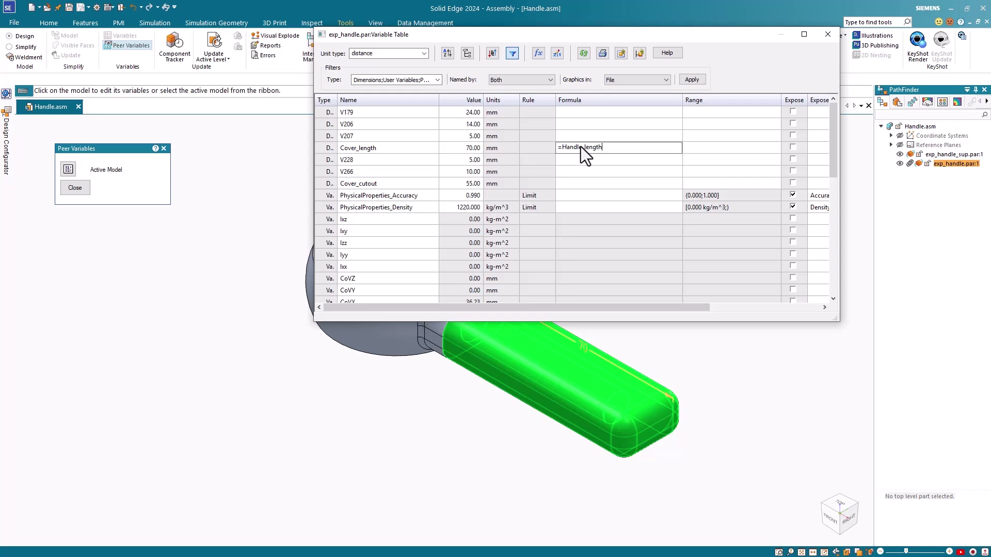
{"action": "key", "text": "Return"}
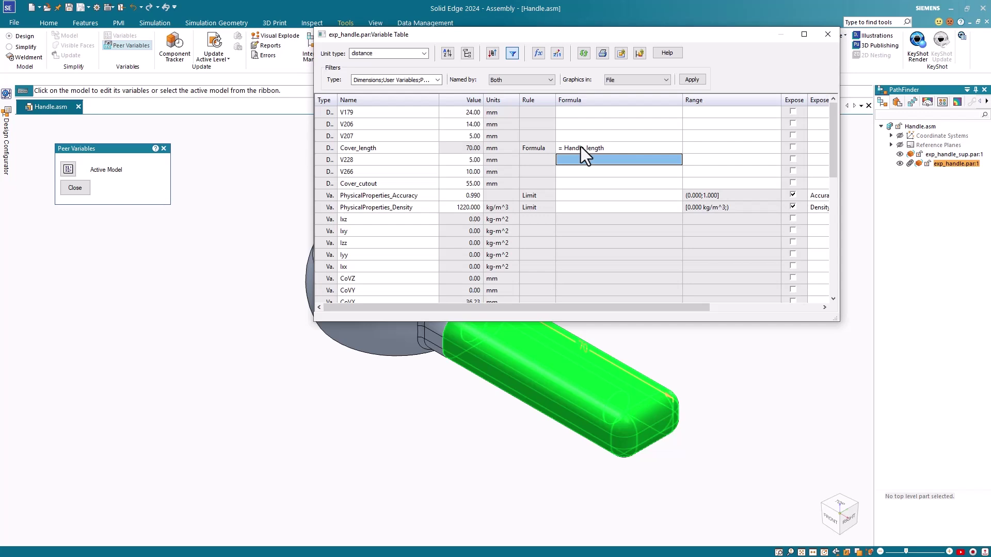
Step: Give Cover_cutout the formula Handle_length -15, evaluating to 55 mm
{"action": "left_click", "coordinate": [566, 185]}
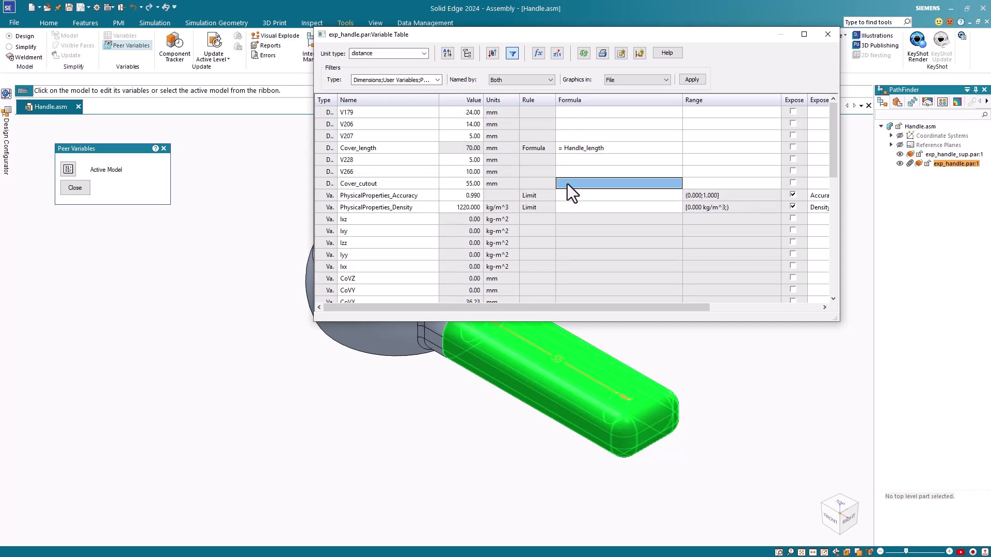
{"action": "left_click", "coordinate": [619, 150]}
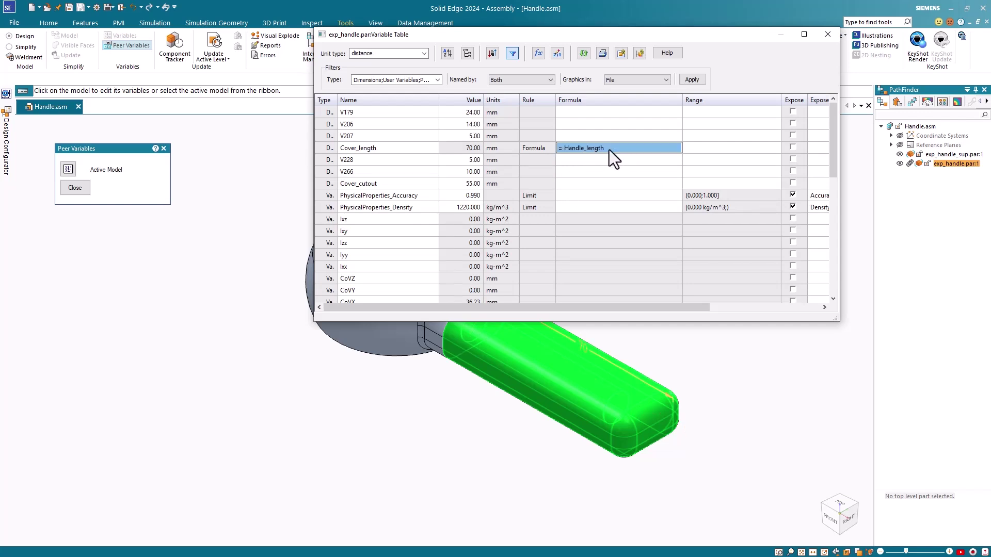
{"action": "left_click", "coordinate": [622, 150]}
{"action": "left_click_drag", "start_coordinate": [612, 150], "coordinate": [555, 149]}
{"action": "key", "text": "ctrl+c"}
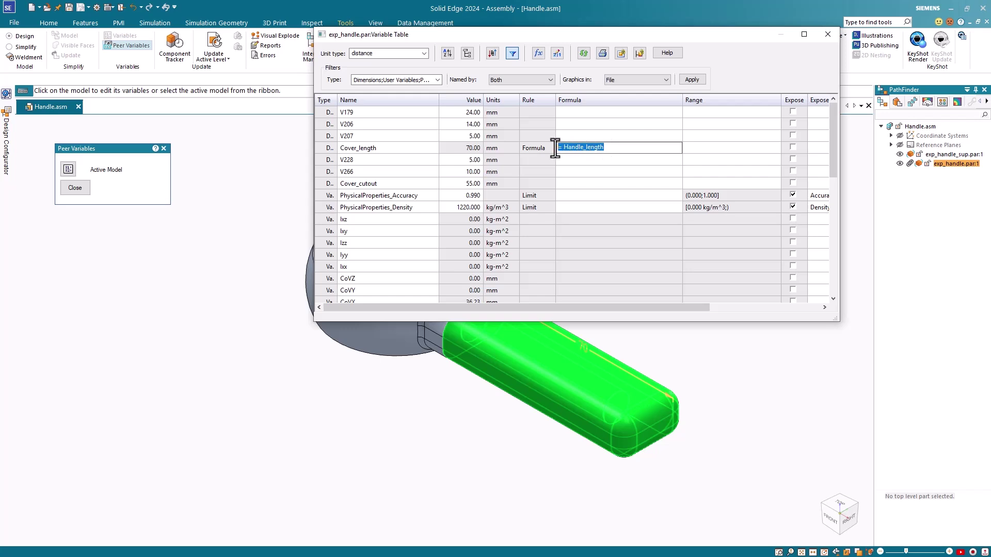
{"action": "left_click", "coordinate": [561, 184]}
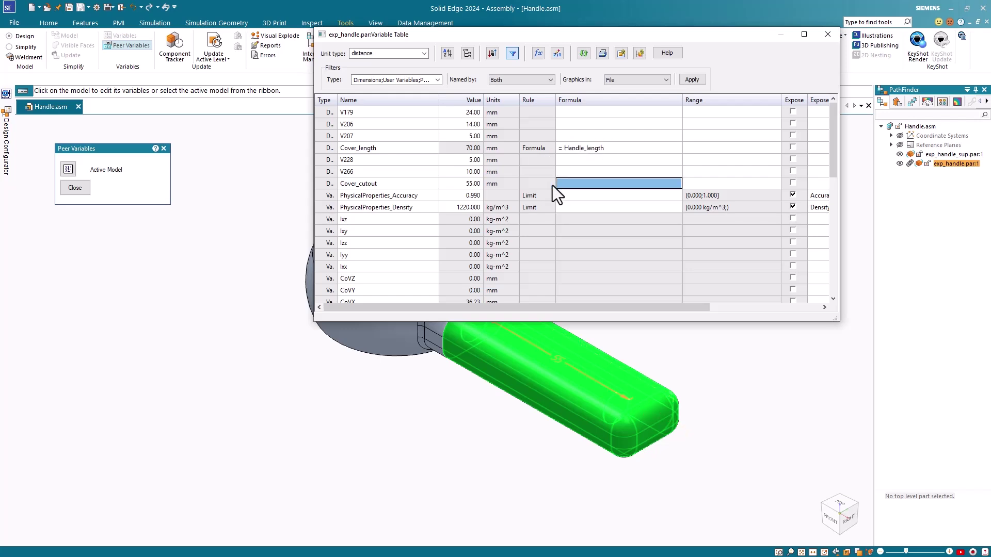
{"action": "key", "text": "ctrl+v"}
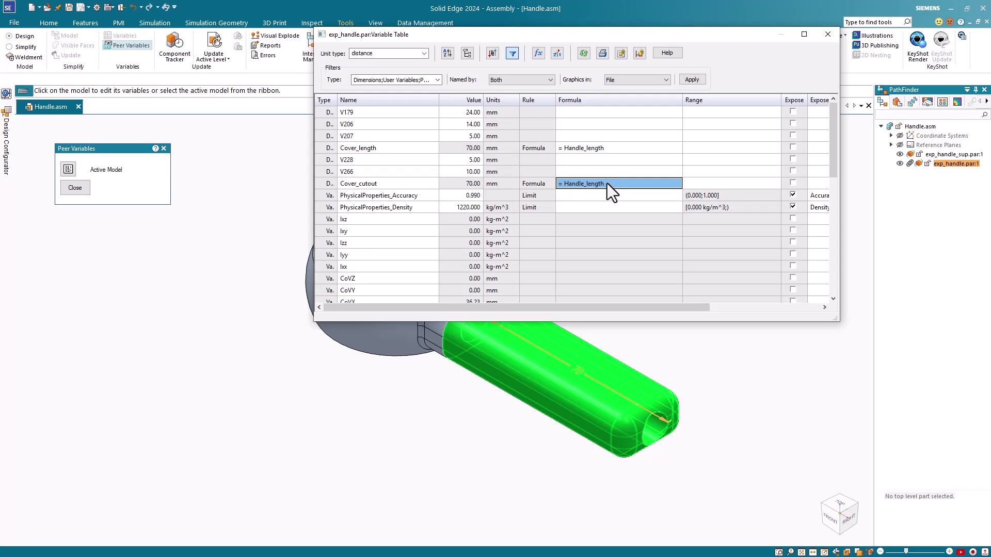
{"action": "left_click", "coordinate": [615, 184]}
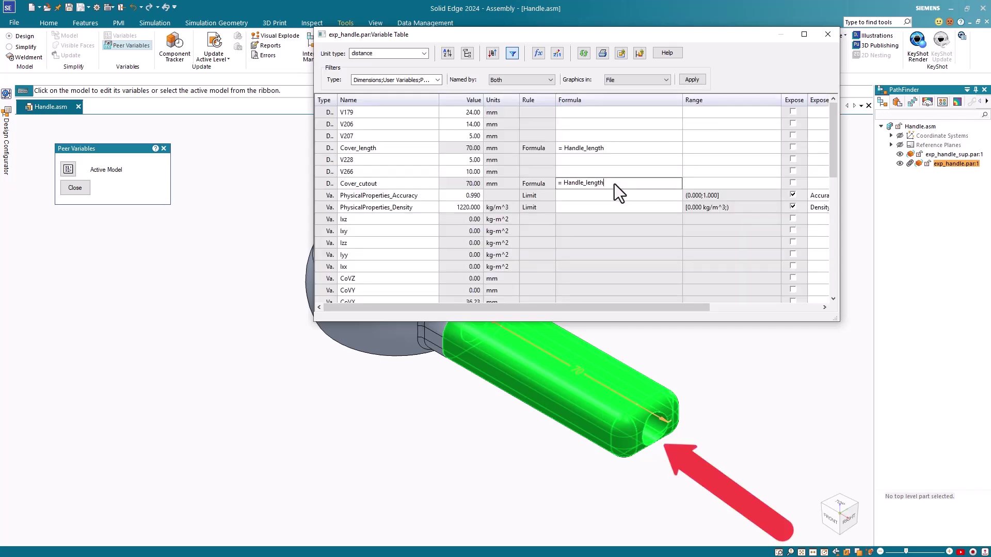
{"action": "type", "text": "-15"}
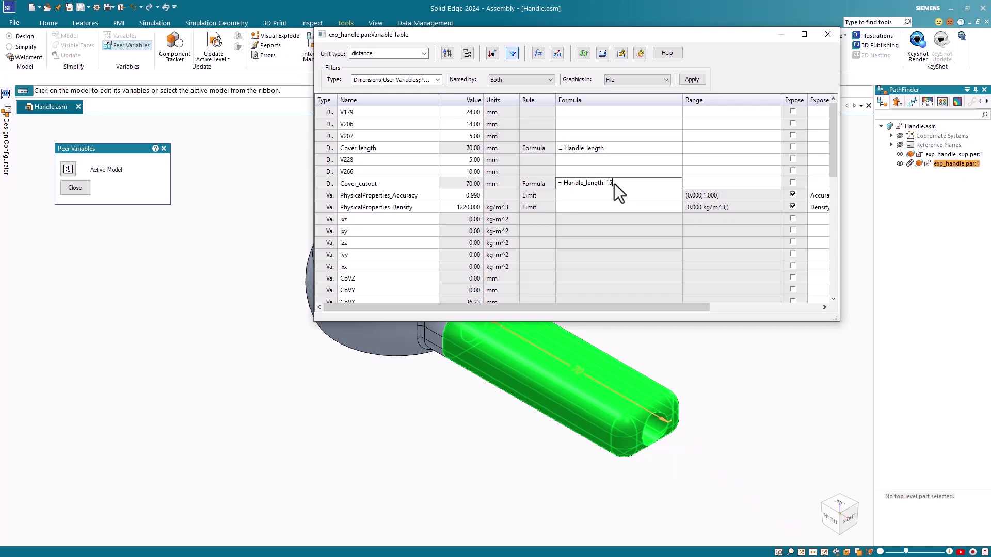
{"action": "key", "text": "Return"}
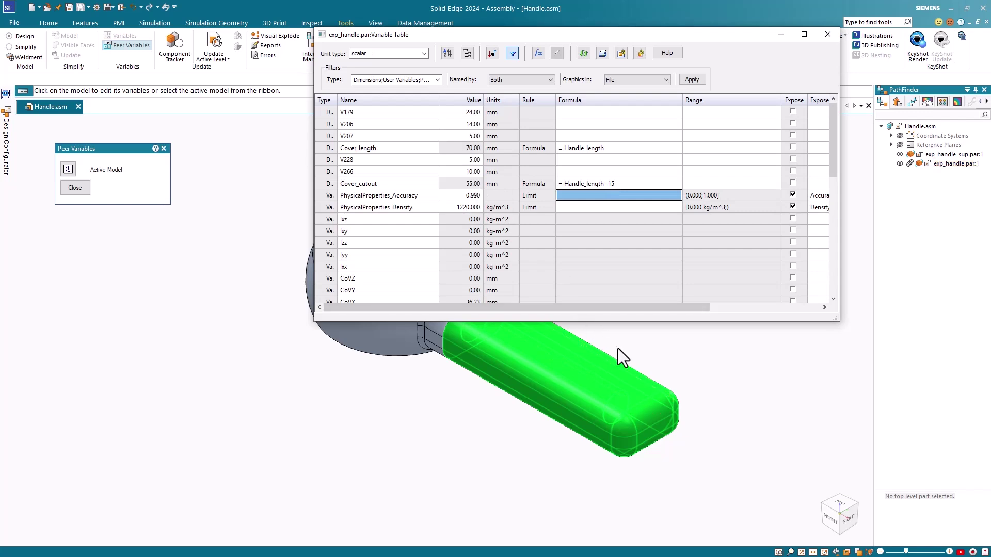
Step: Copy a link to the assembly's Handle_length again and choose exp_handle_sup for peer variable editing
{"action": "left_click", "coordinate": [828, 34]}
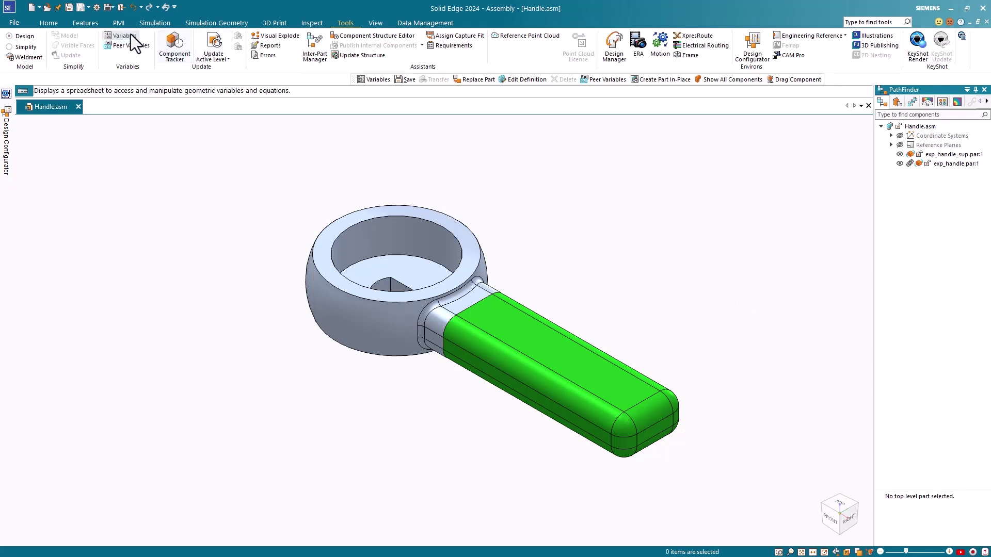
{"action": "left_click", "coordinate": [130, 34]}
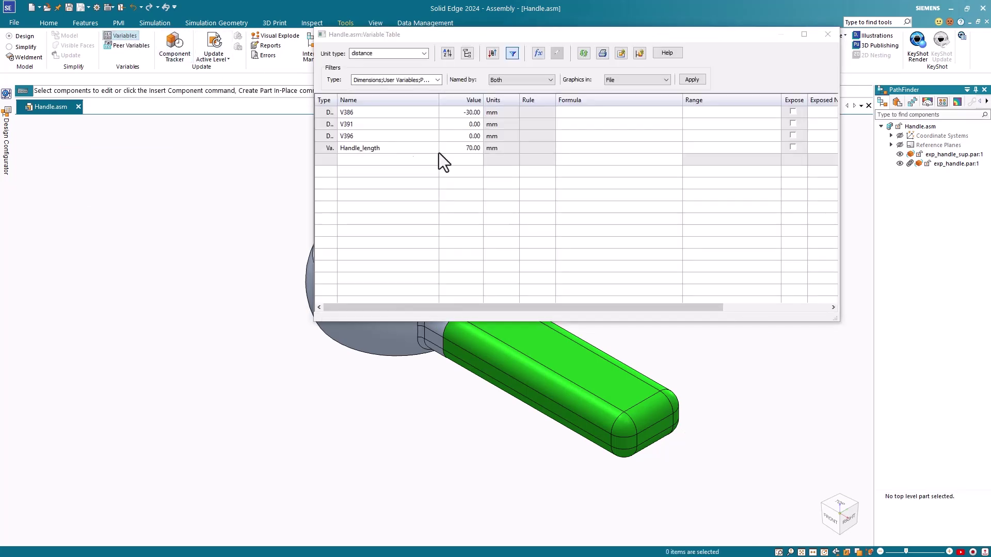
{"action": "left_click", "coordinate": [320, 148]}
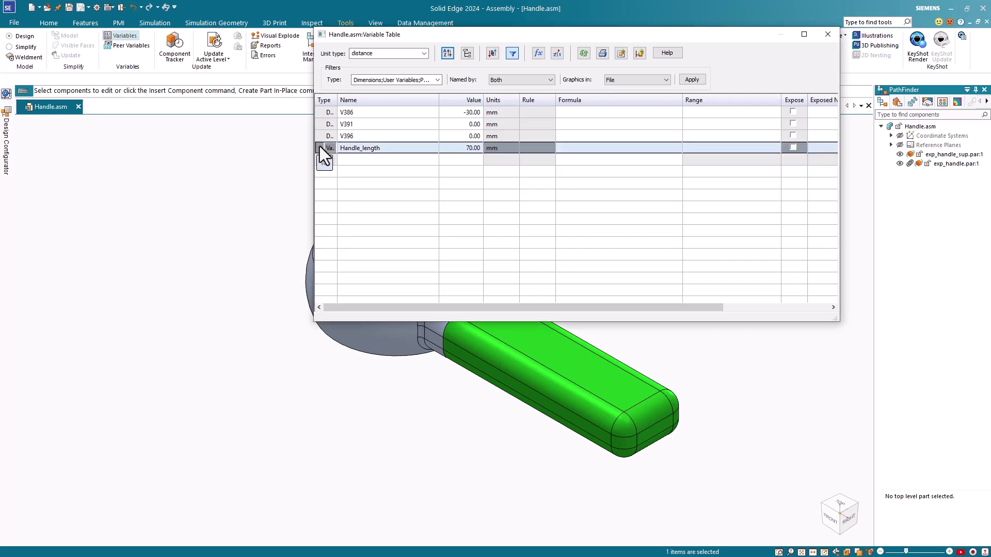
{"action": "right_click", "coordinate": [320, 147]}
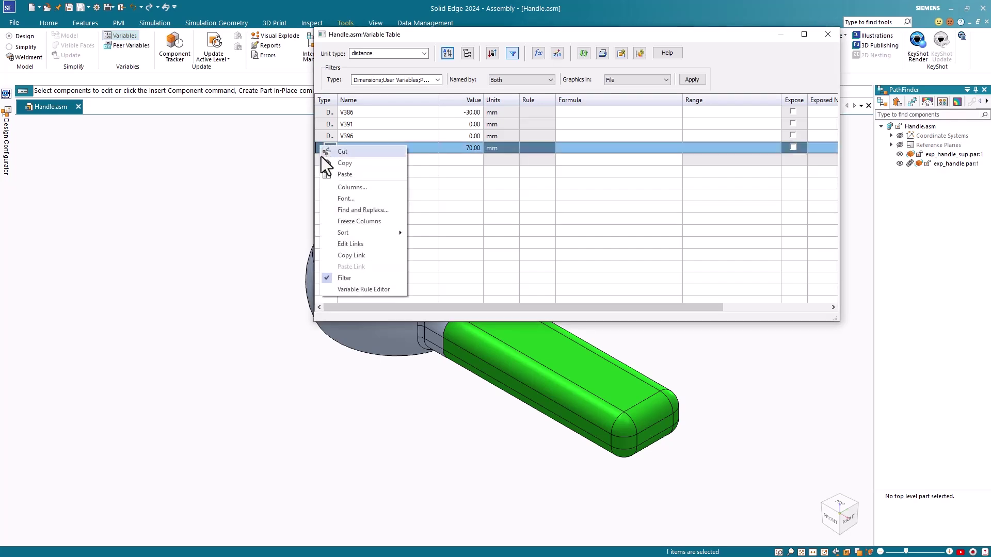
{"action": "left_click", "coordinate": [361, 256]}
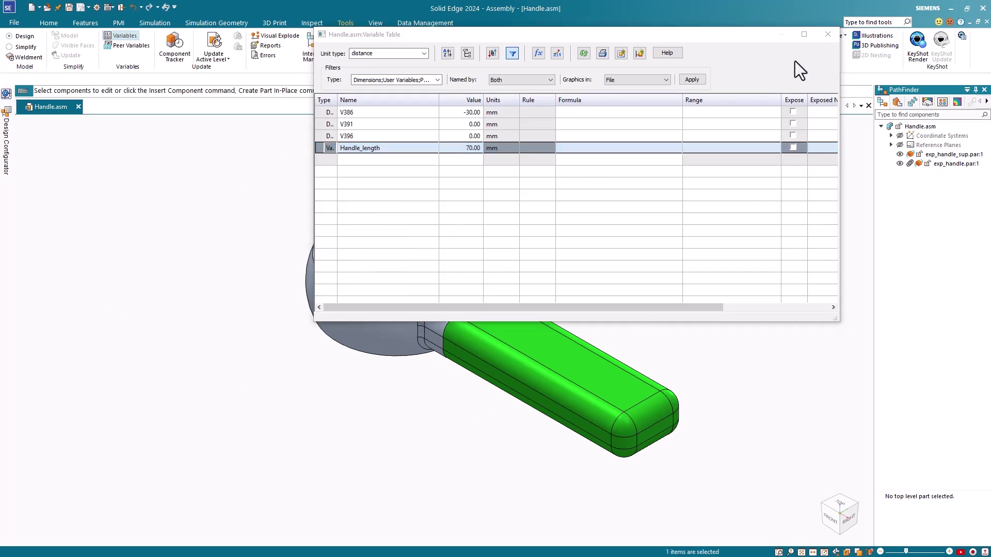
{"action": "left_click", "coordinate": [827, 34]}
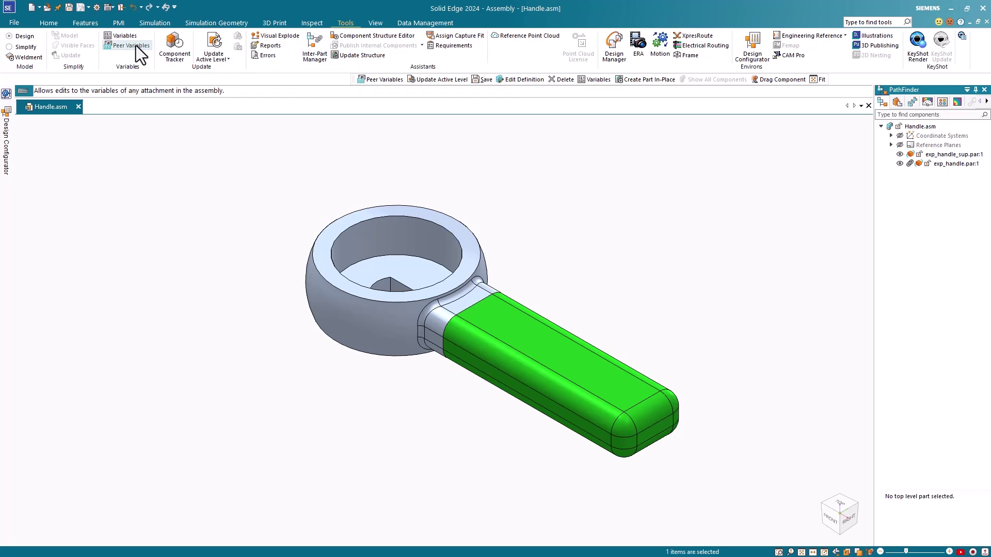
{"action": "left_click", "coordinate": [135, 46]}
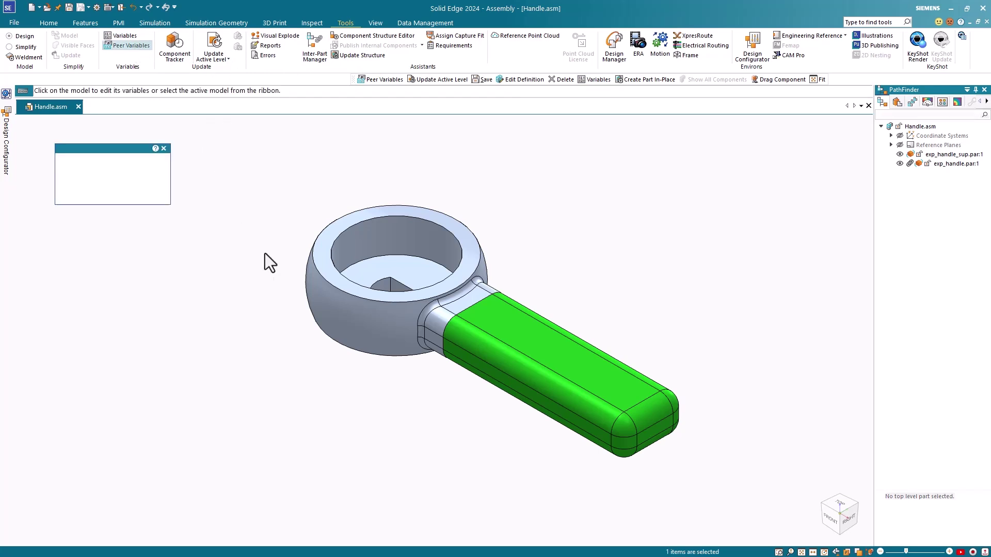
{"action": "left_click", "coordinate": [344, 310]}
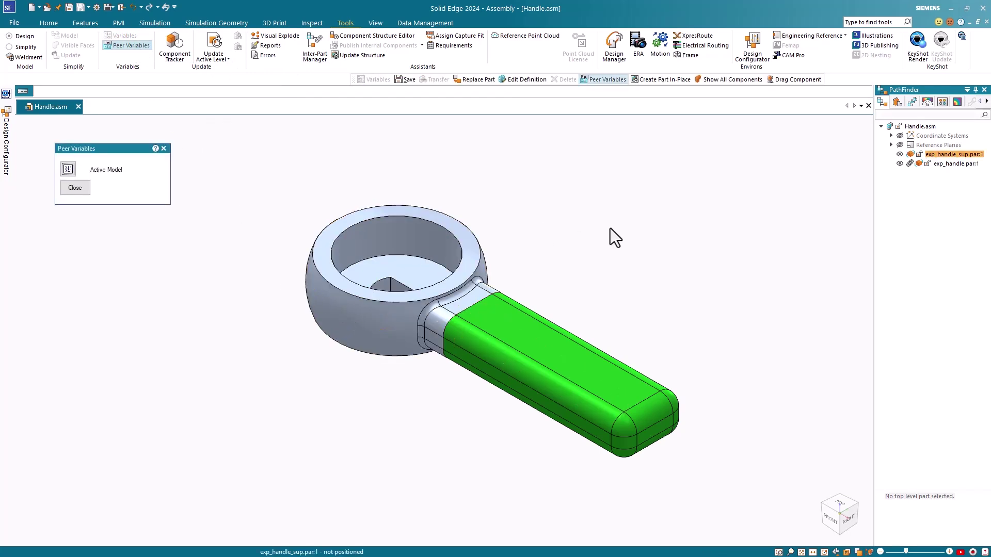
Step: Add a 70 mm Handle_length variable to exp_handle_sup and paste the assembly link onto it
{"action": "scroll", "coordinate": [598, 229], "scroll_direction": "down", "scroll_amount": 8}
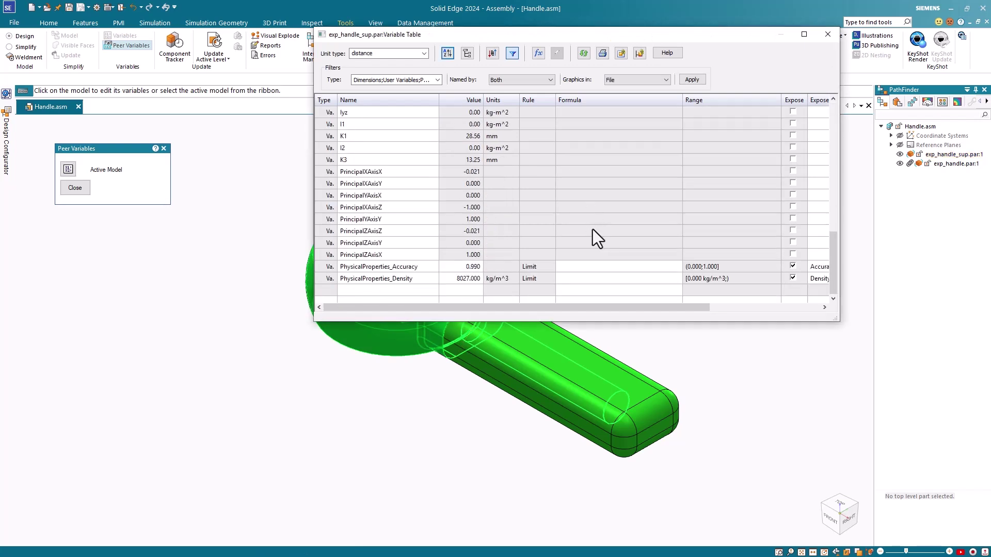
{"action": "left_click", "coordinate": [380, 289]}
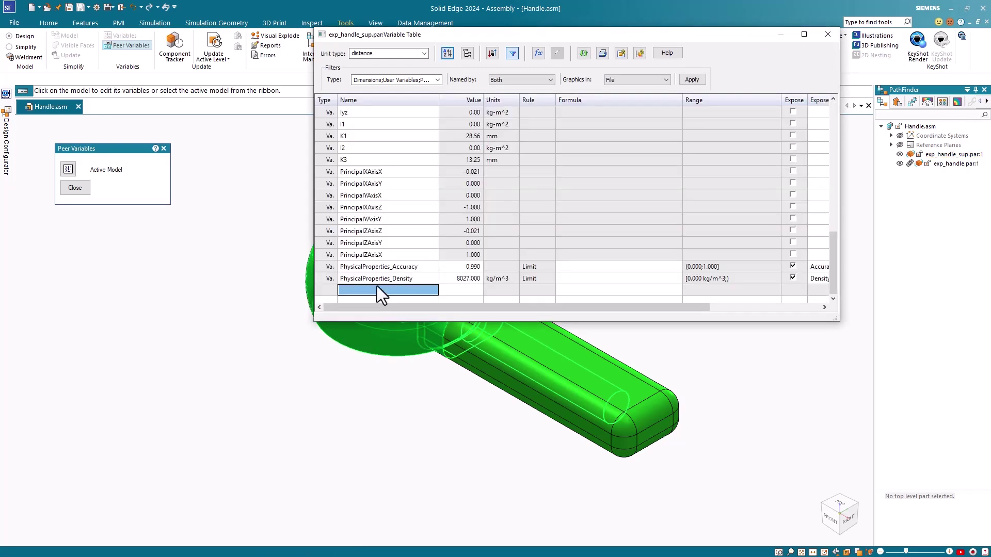
{"action": "type", "text": "Han"}
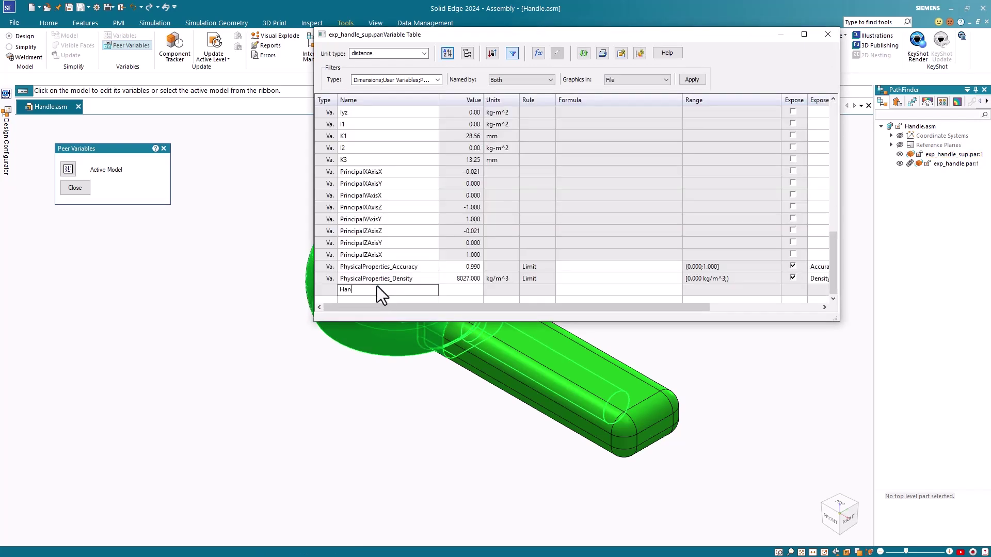
{"action": "type", "text": "dle_lengt"}
{"action": "key", "text": "Tab"}
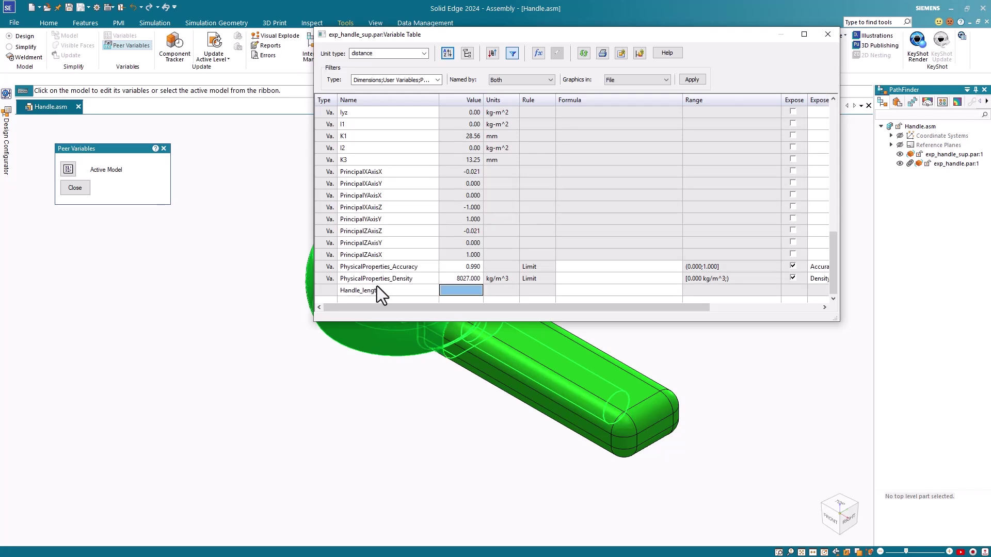
{"action": "type", "text": "70"}
{"action": "key", "text": "Return"}
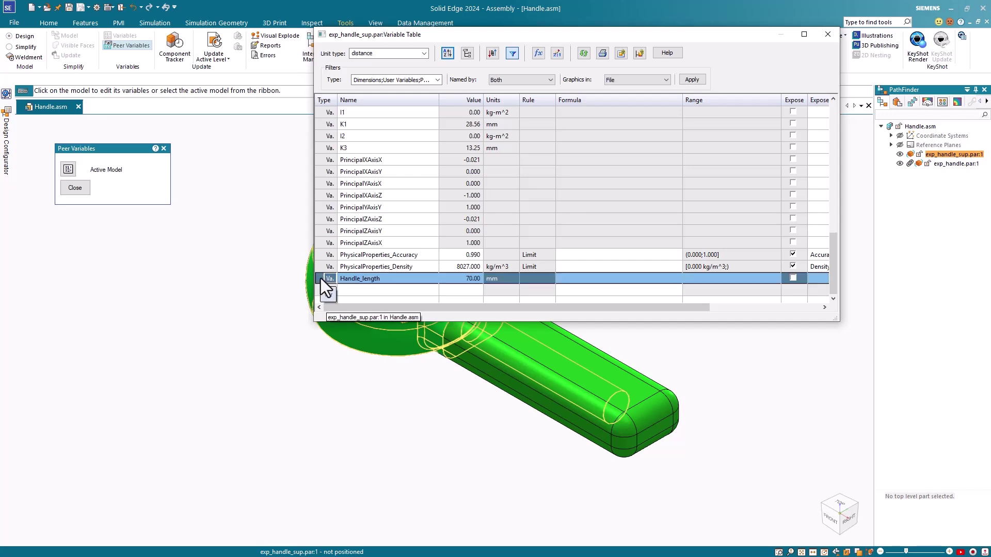
{"action": "left_click", "coordinate": [321, 278]}
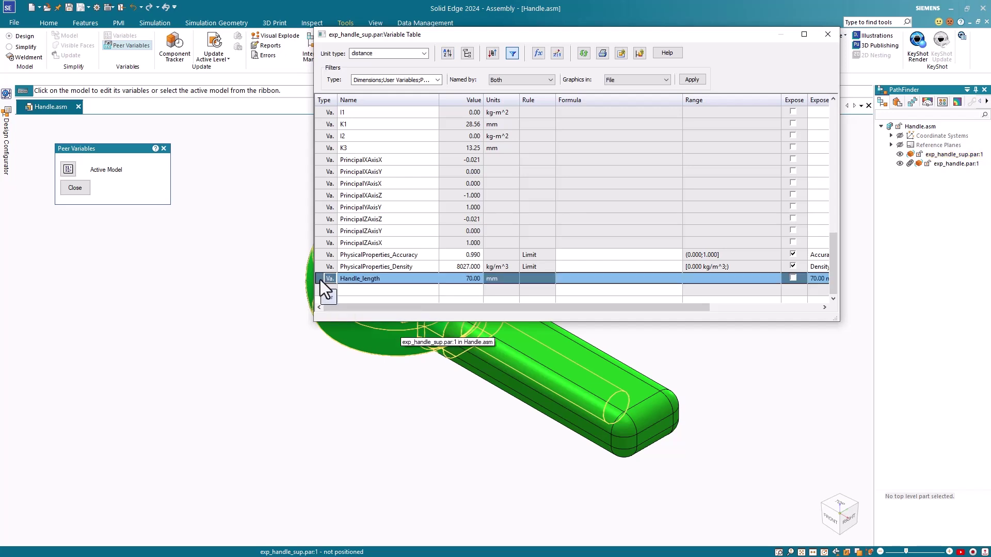
{"action": "right_click", "coordinate": [320, 280]}
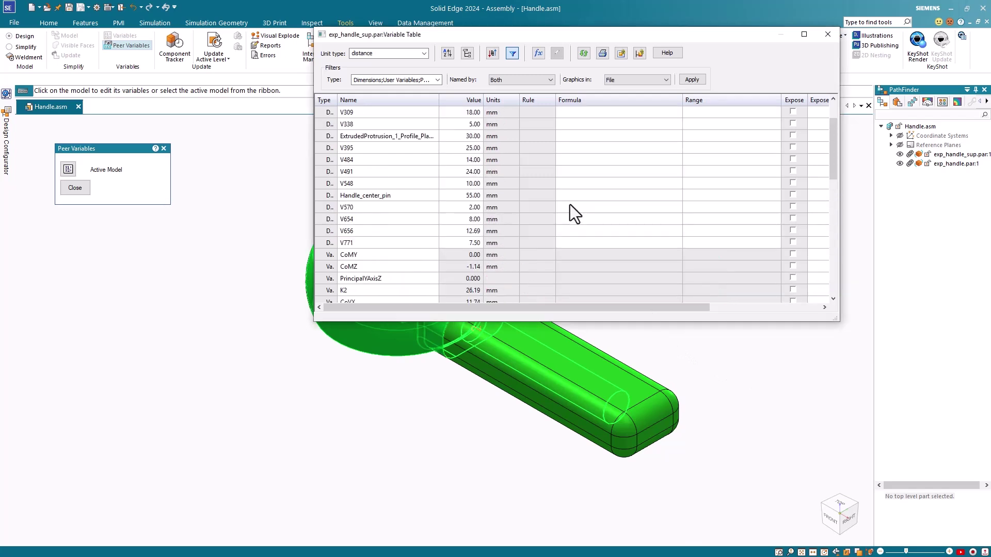
Step: Give Handle_center_pin the formula =Handle_length-15 (55.00 mm) and close the Variable Table
{"action": "scroll", "coordinate": [569, 205], "scroll_direction": "up", "scroll_amount": 2}
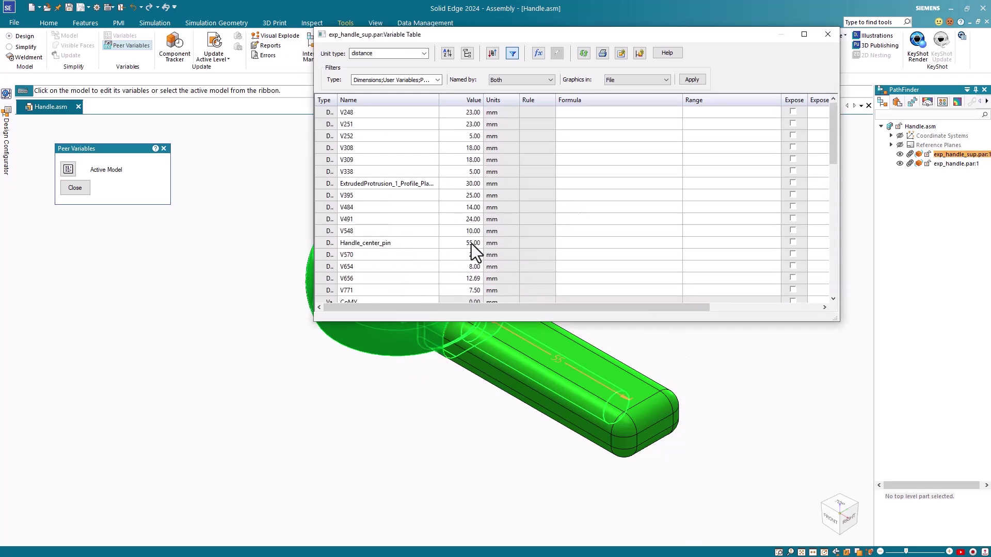
{"action": "left_click", "coordinate": [564, 246]}
{"action": "type", "text": "=Han"}
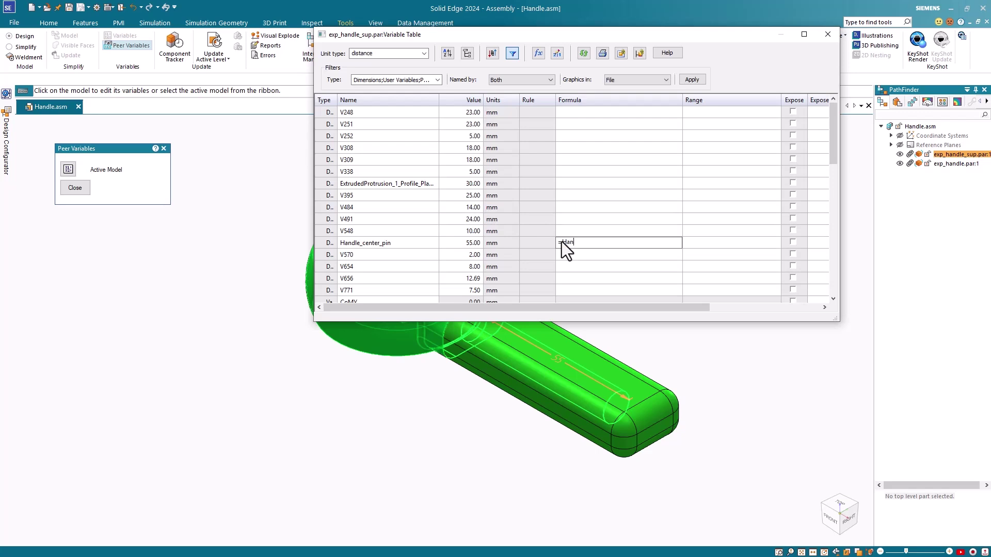
{"action": "type", "text": "dle_length-15"}
{"action": "key", "text": "Return"}
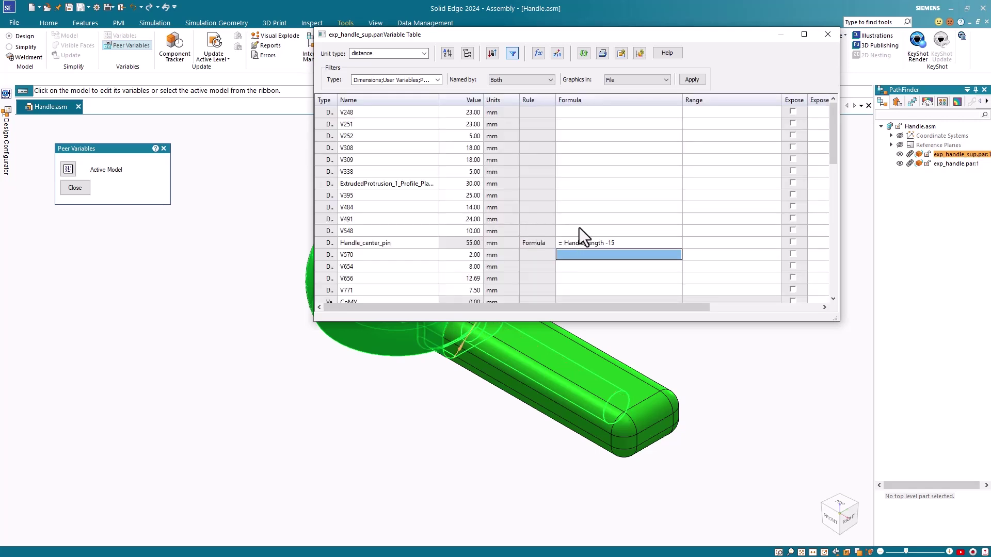
{"action": "scroll", "coordinate": [594, 233], "scroll_direction": "down", "scroll_amount": 10}
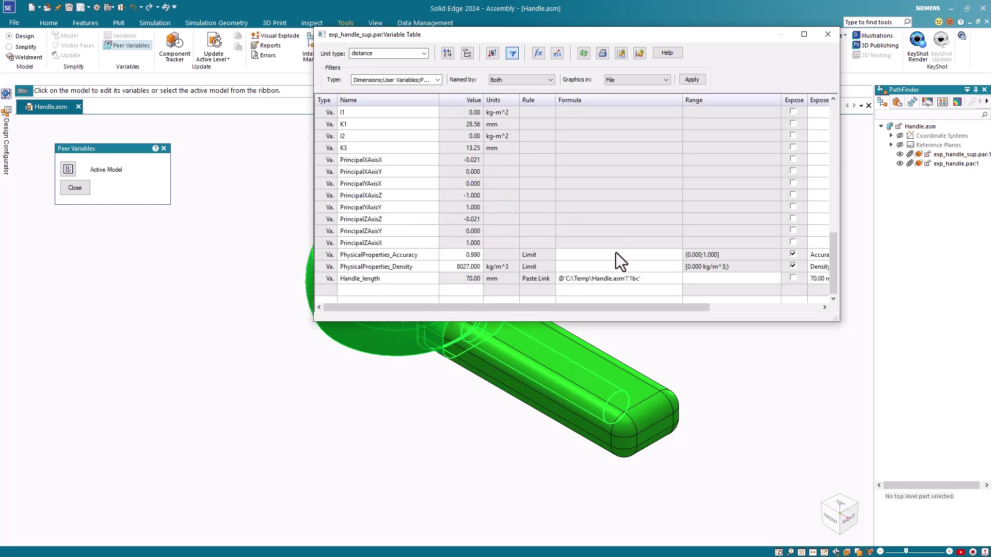
{"action": "scroll", "coordinate": [714, 228], "scroll_direction": "up", "scroll_amount": 8}
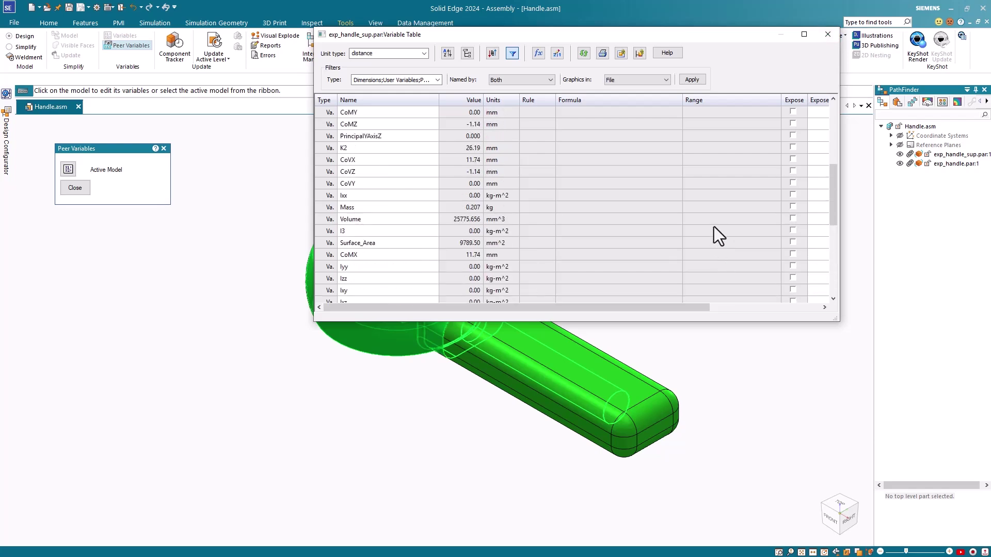
{"action": "left_click", "coordinate": [828, 33]}
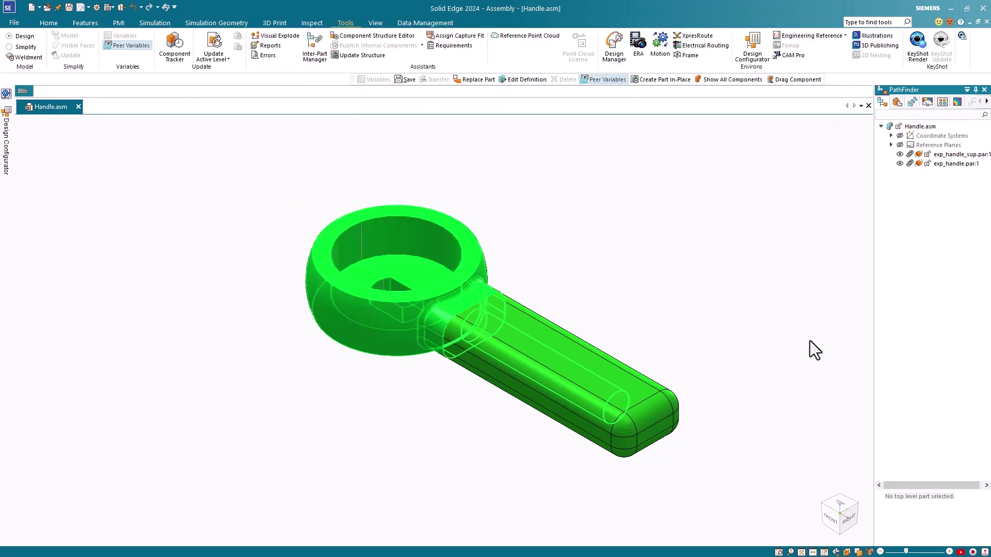
Step: View the assembly from the top, save Handle.asm, and open its Variable Table
{"action": "left_click", "coordinate": [839, 506]}
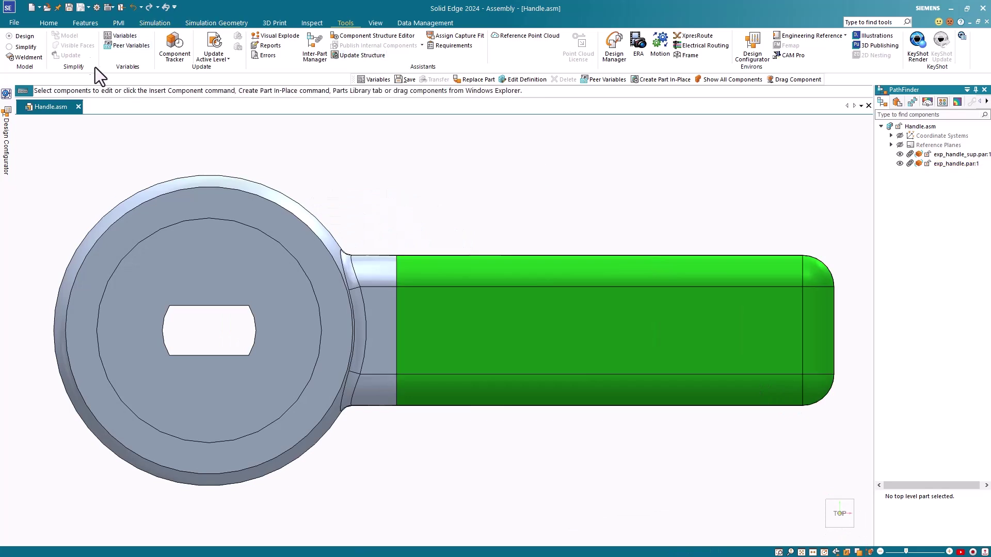
{"action": "left_click", "coordinate": [70, 8]}
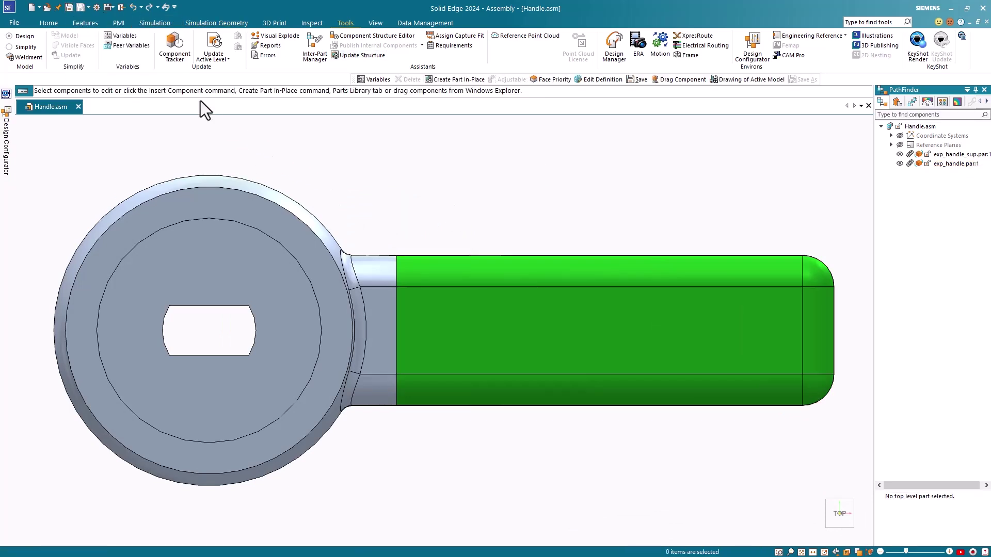
{"action": "left_click", "coordinate": [130, 34]}
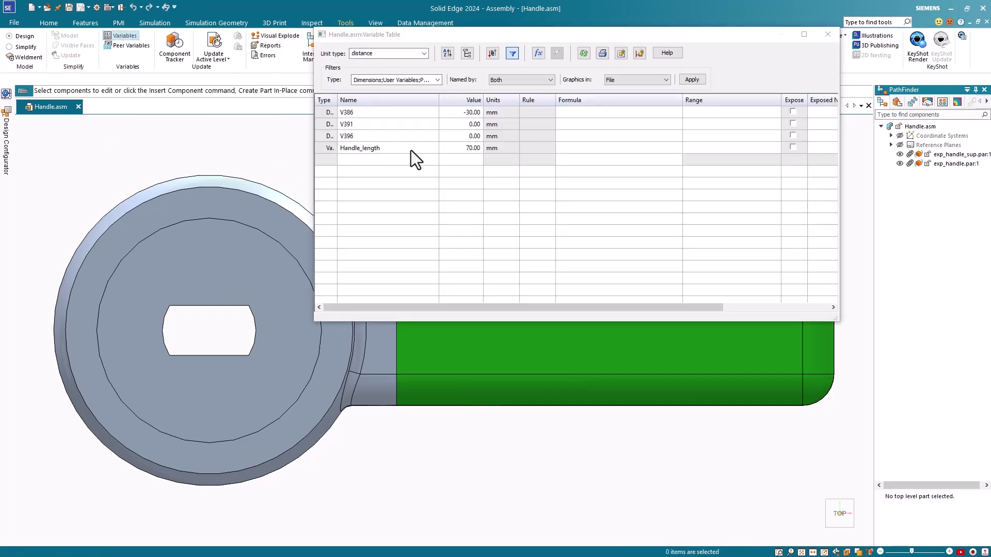
Step: Change Handle_length to 100 mm and fit the lengthened green handle in view
{"action": "left_click", "coordinate": [474, 149]}
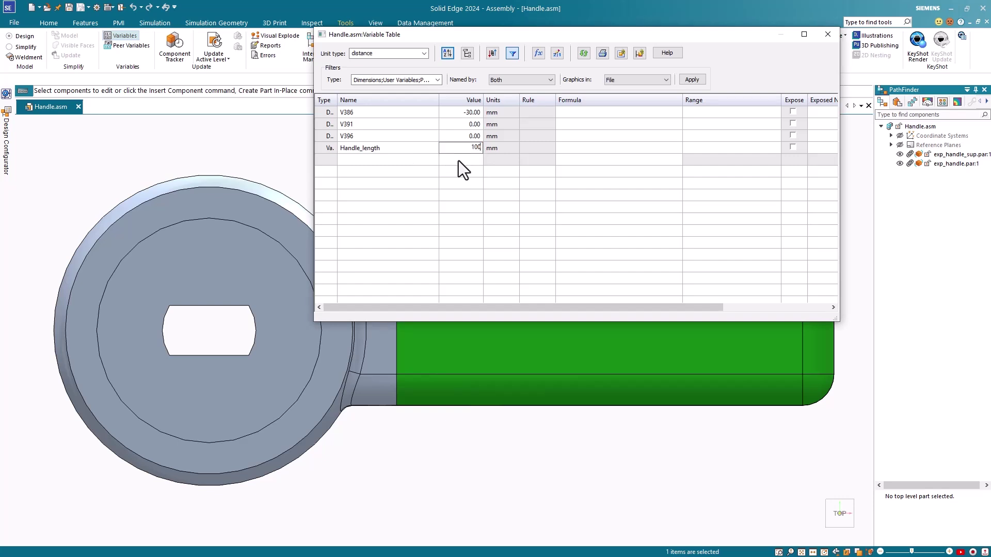
{"action": "left_click", "coordinate": [459, 160]}
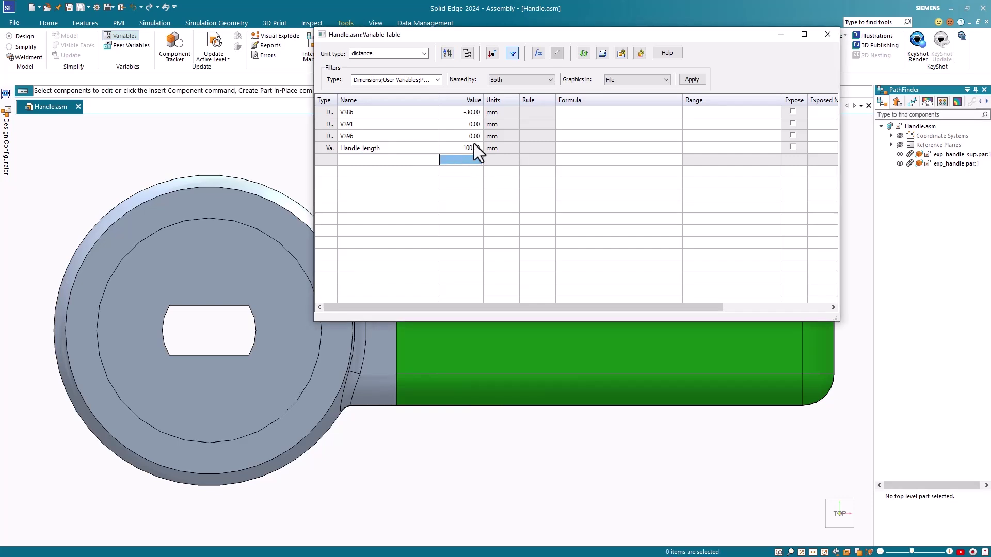
{"action": "left_click", "coordinate": [828, 34]}
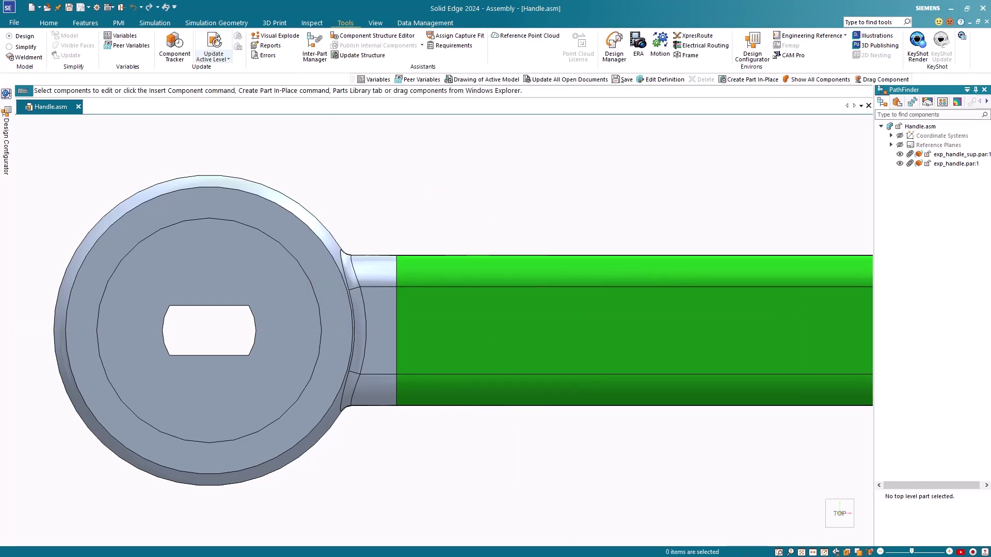
{"action": "left_click", "coordinate": [800, 552]}
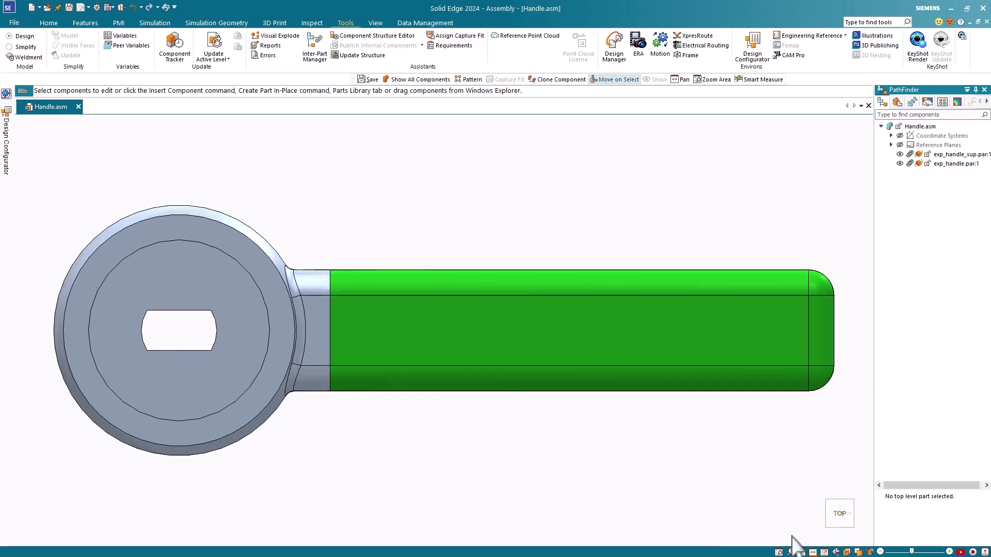
Step: Review the green handle part's variables in place, then reopen Handle.asm's Variable Table
{"action": "left_click", "coordinate": [128, 45]}
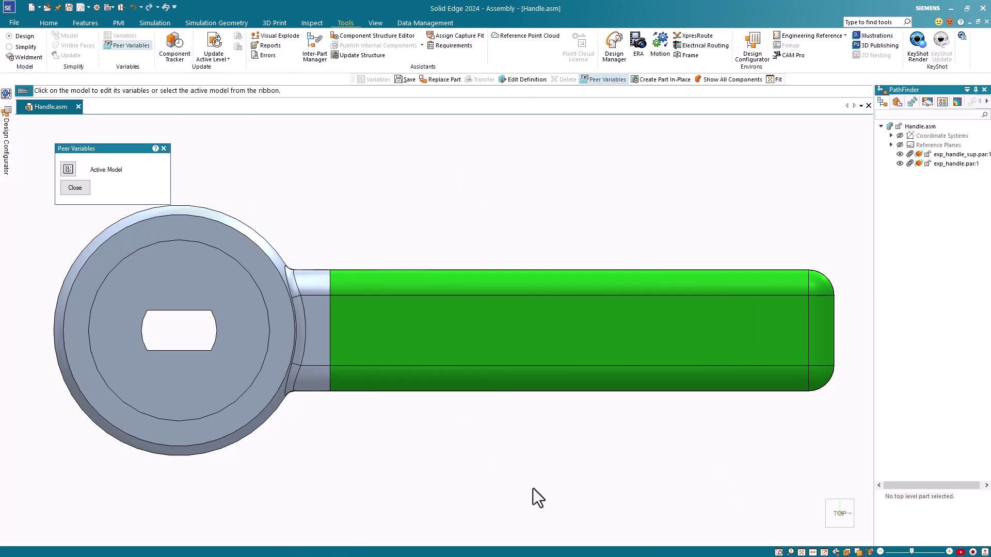
{"action": "left_click", "coordinate": [484, 292]}
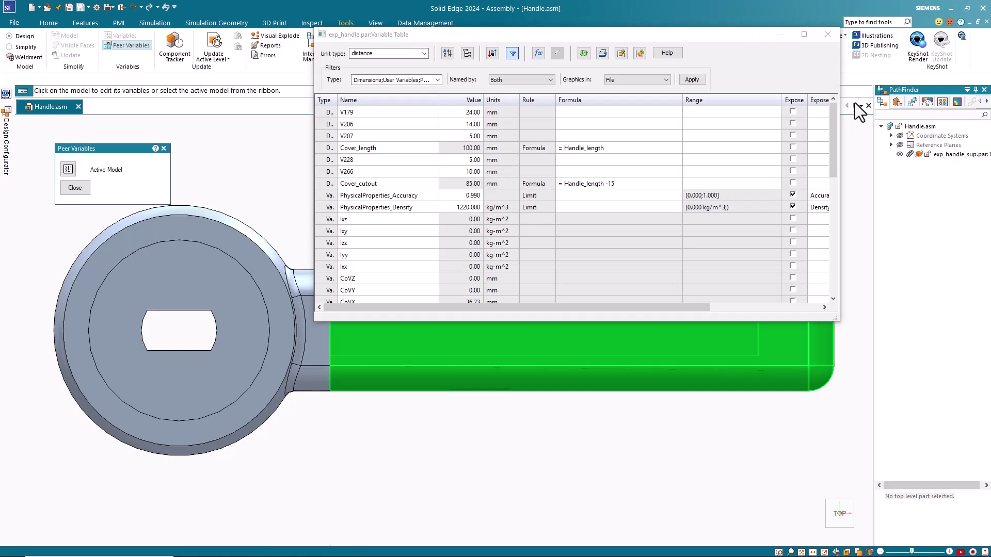
{"action": "left_click", "coordinate": [828, 34]}
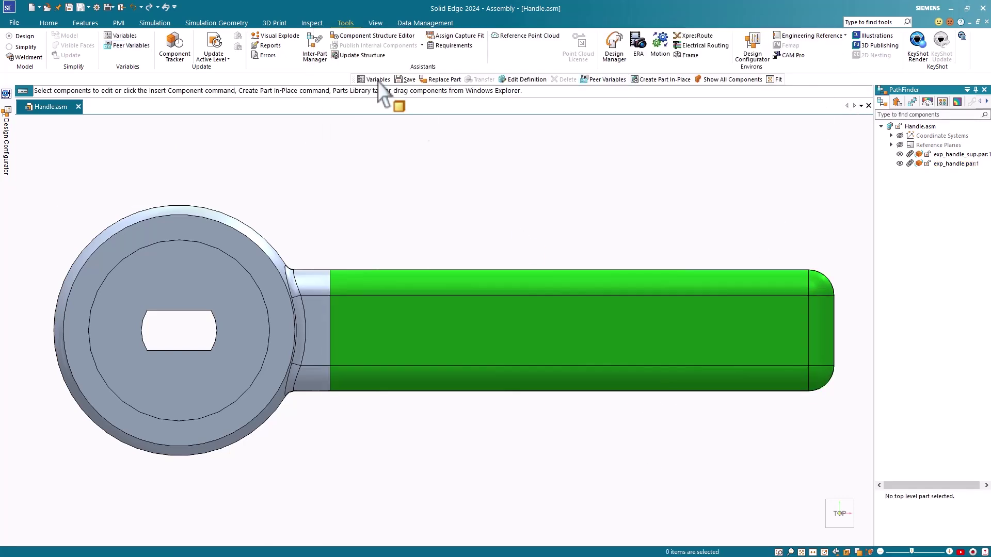
{"action": "key", "text": "Escape"}
{"action": "left_click", "coordinate": [122, 36]}
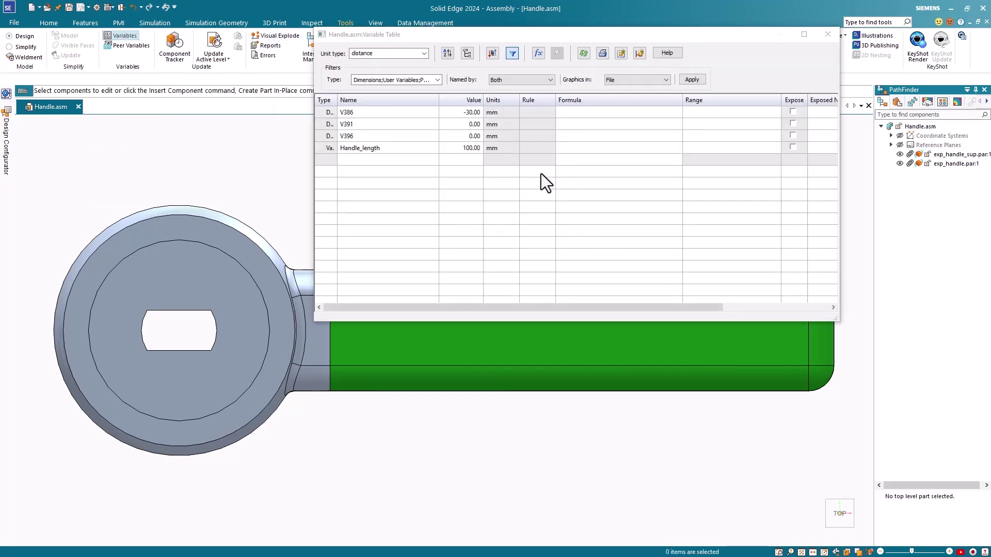
Step: Set Handle_length to 50 mm and update the assembly to shorten the handle
{"action": "left_click", "coordinate": [475, 148]}
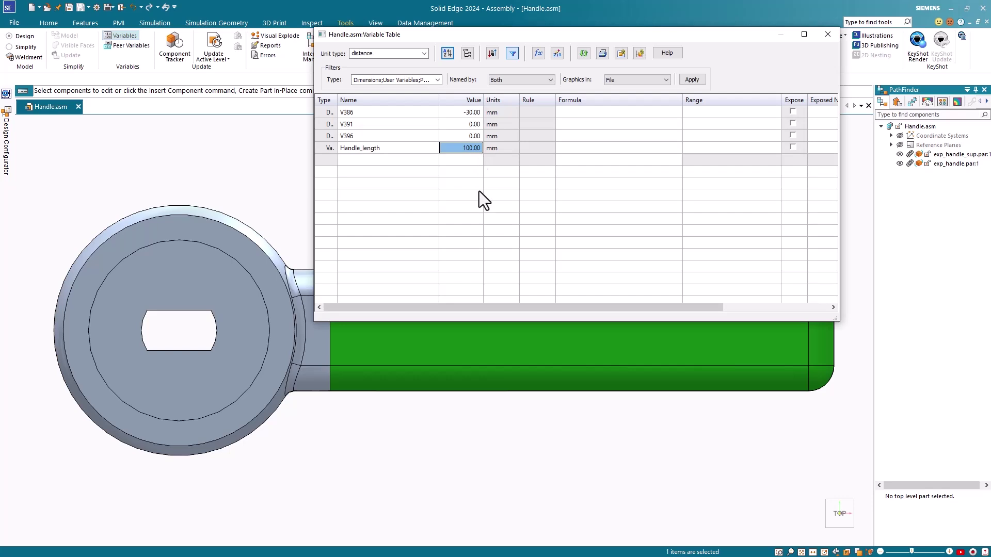
{"action": "type", "text": "50"}
{"action": "key", "text": "Return"}
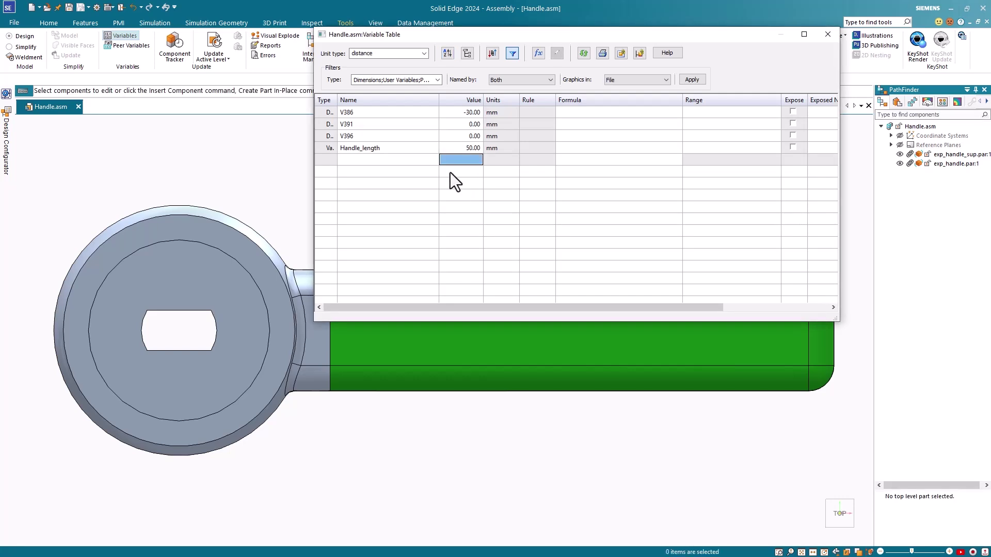
{"action": "left_click", "coordinate": [207, 43]}
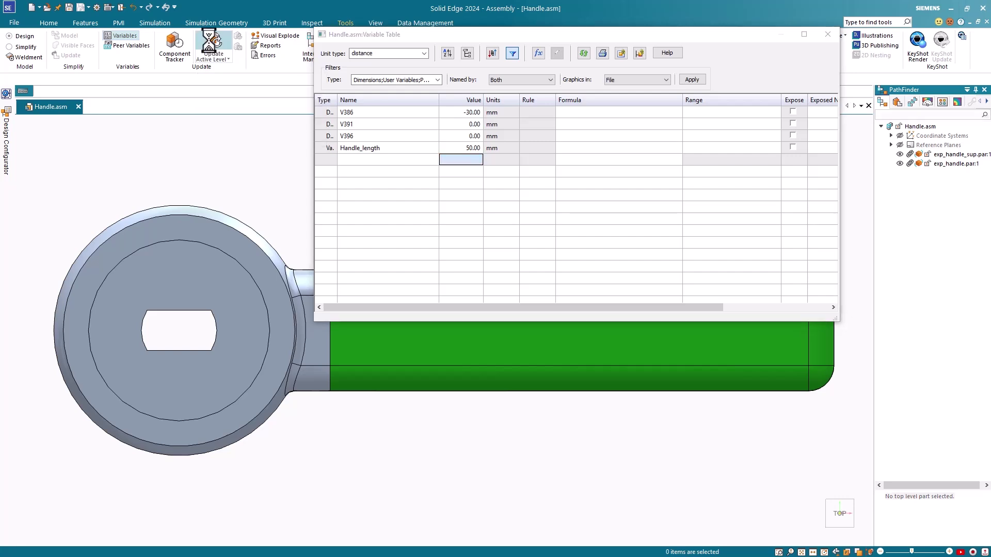
Step: Restore Handle_length to 70 mm and update the assembly again
{"action": "left_click", "coordinate": [467, 148]}
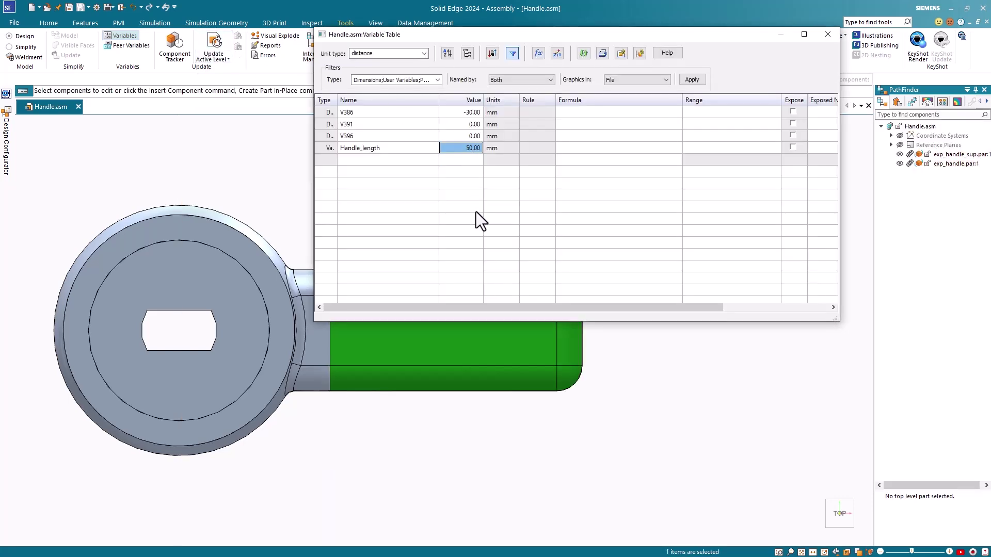
{"action": "type", "text": "70"}
{"action": "key", "text": "Return"}
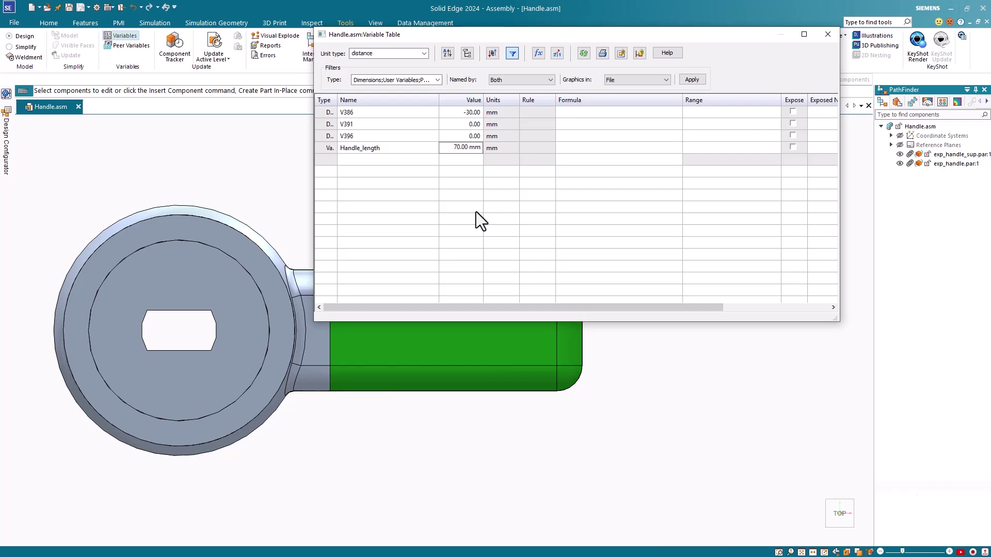
{"action": "left_click", "coordinate": [212, 45]}
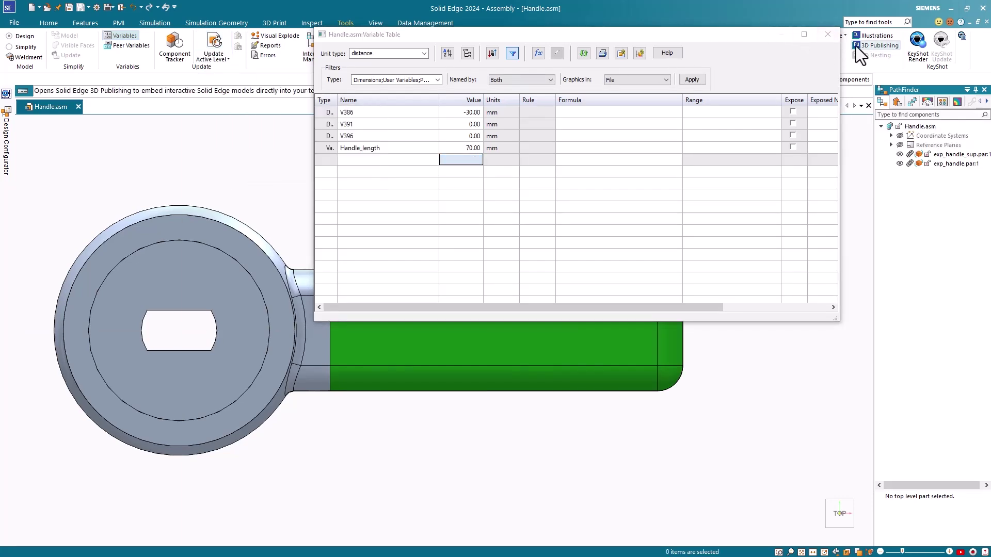